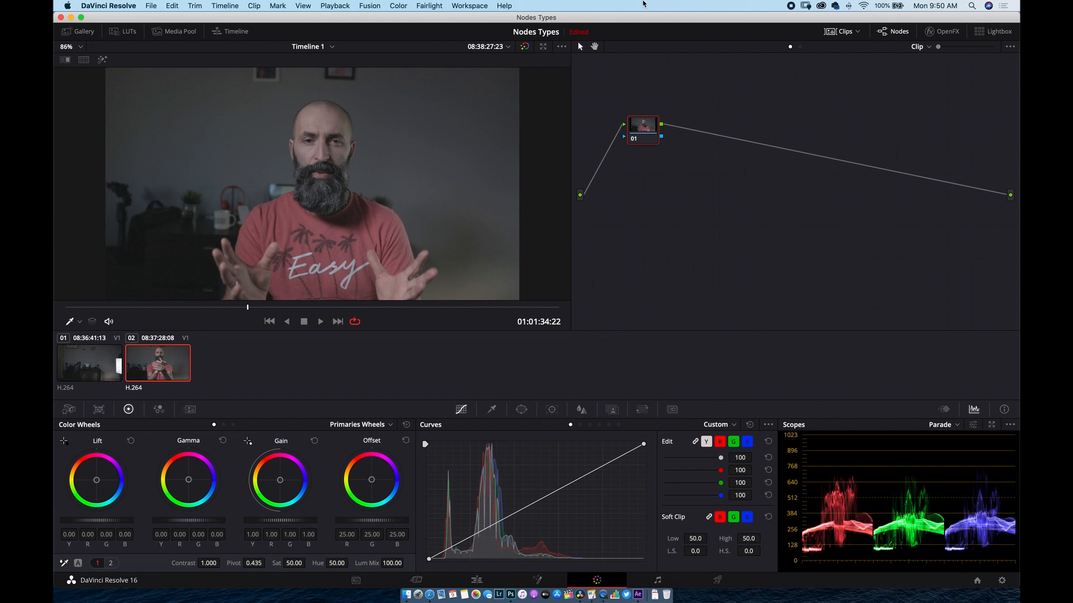
Step: Move node 01 closer to the source and add a serial node after it
left_click_drag(645, 132, 618, 126)
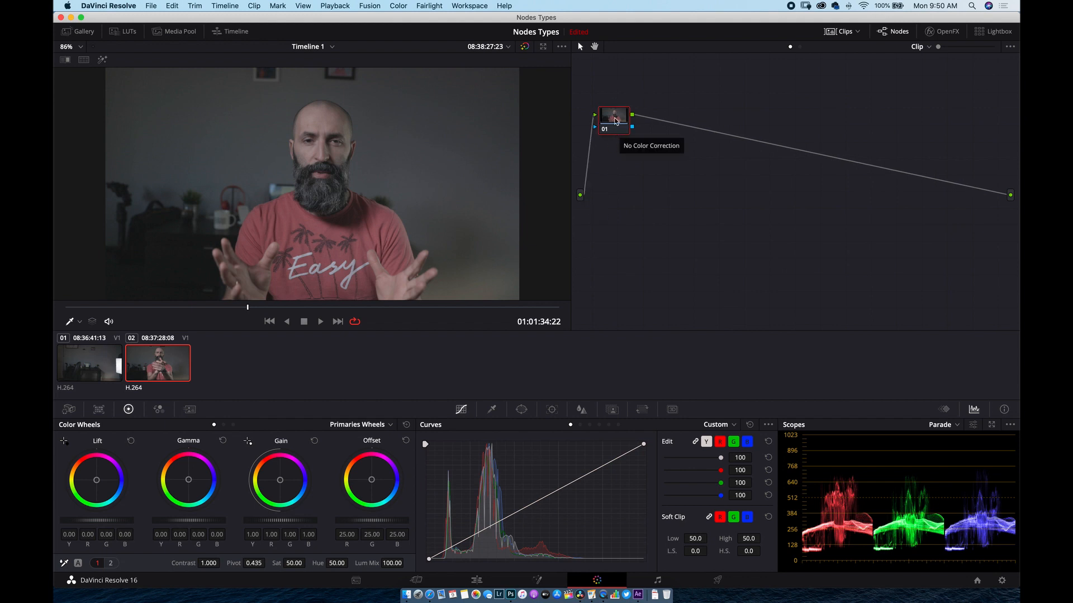
left_click_drag(611, 125, 682, 152)
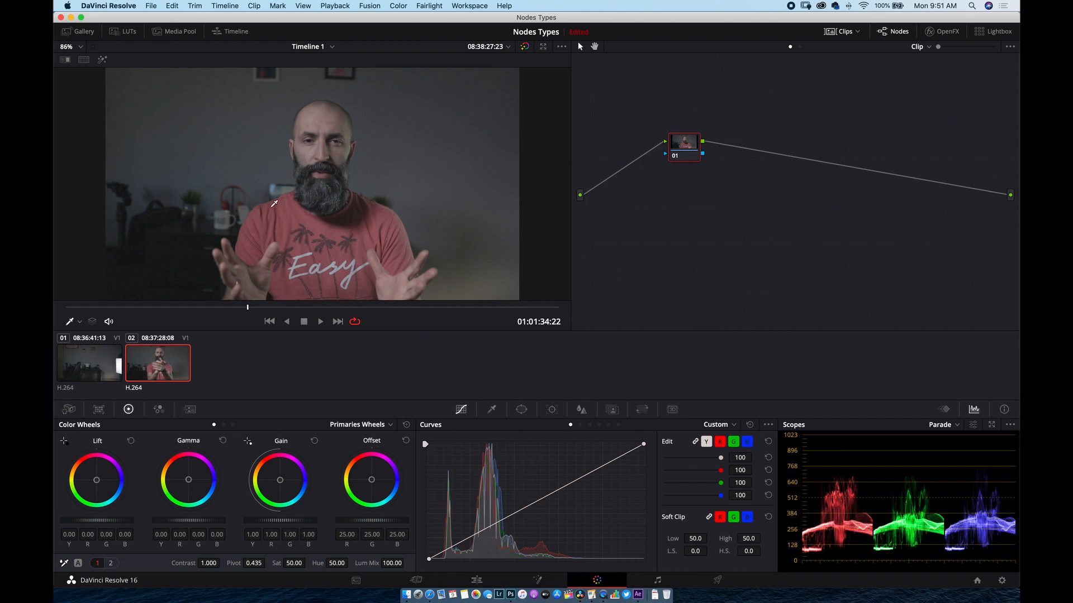
left_click_drag(681, 148, 618, 146)
right_click(630, 147)
mouse_move(662, 196)
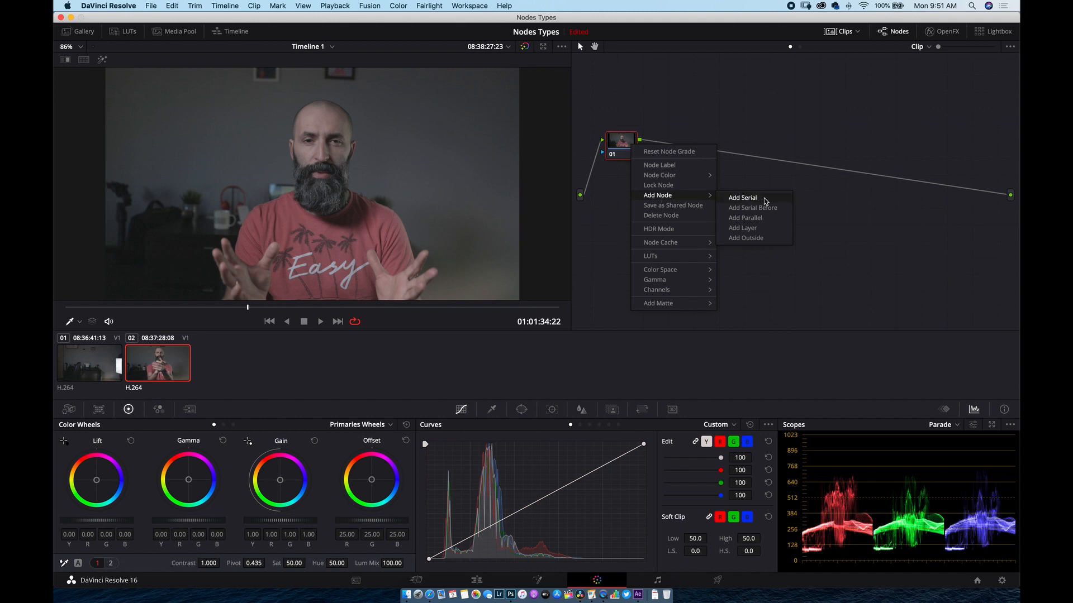
left_click(763, 198)
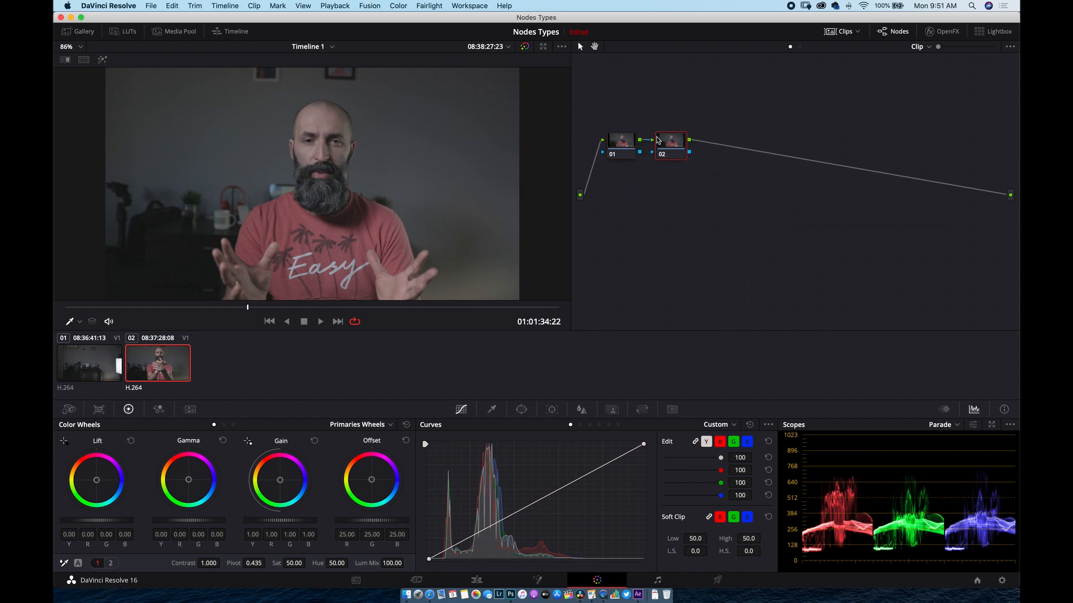
mouse_move(666, 141)
left_mouse_down()
mouse_move(720, 141)
mouse_move(672, 141)
left_mouse_up()
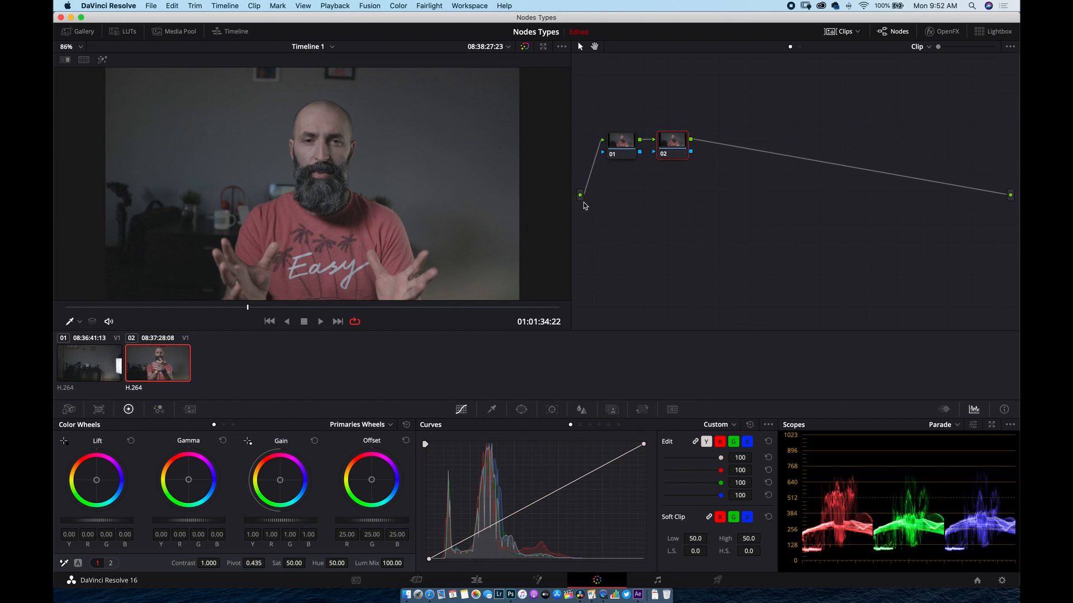
Step: Shift node 01's Offset toward blue (18.70, 25.83, 33.94) and counter it on node 02 with a warm Offset (30.05, 23.48, 16.31)
left_click(626, 147)
left_click_drag(372, 482, 375, 482)
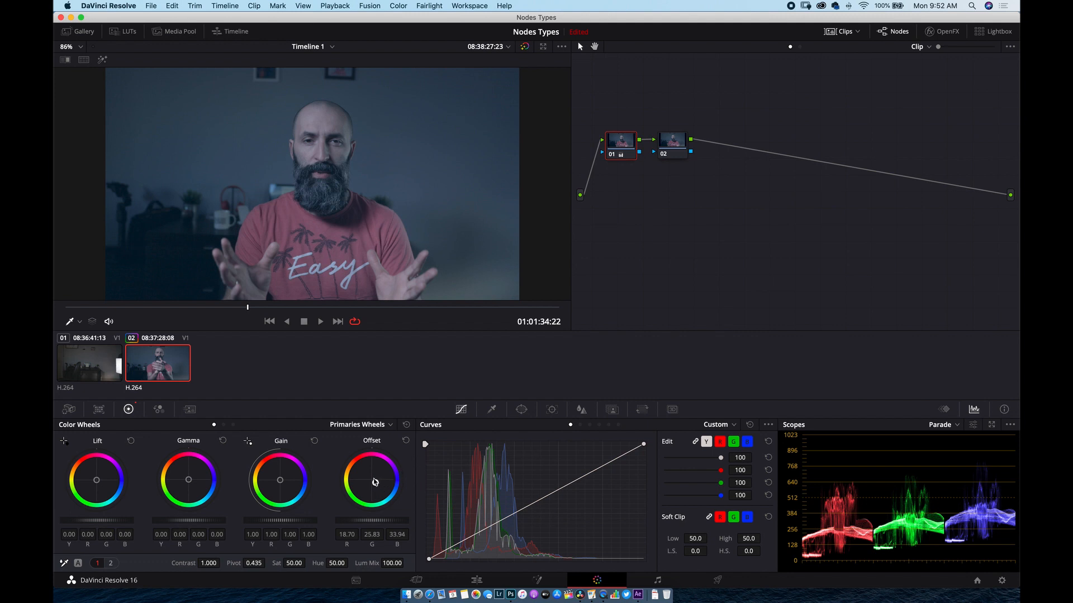
mouse_move(675, 145)
left_mouse_down()
mouse_move(686, 167)
mouse_move(693, 141)
left_mouse_up()
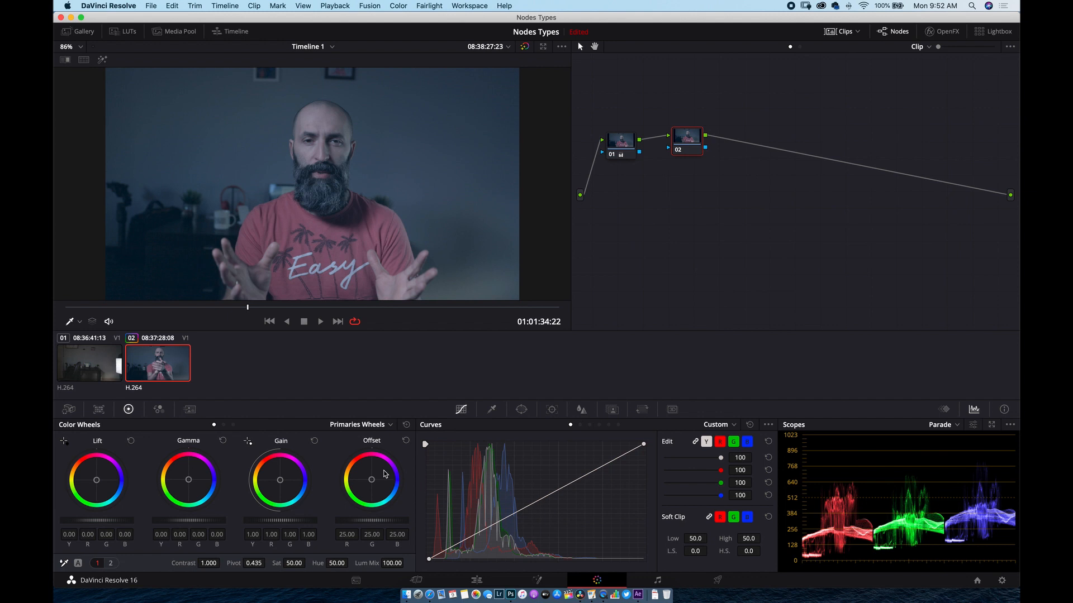
left_click_drag(372, 479, 367, 477)
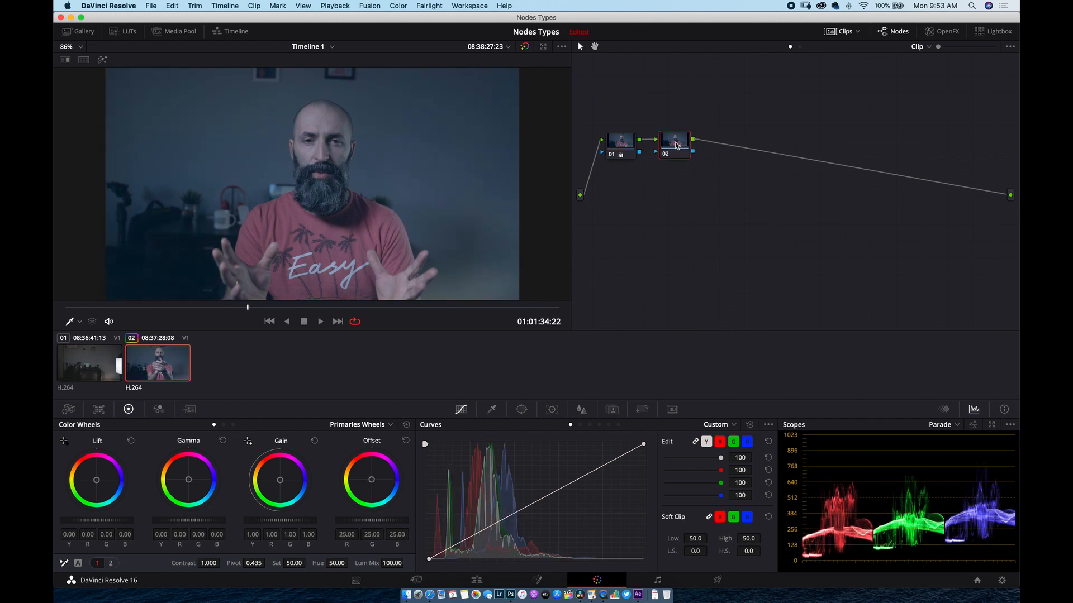
key("shift+semicolon")
key("shift+super+z")
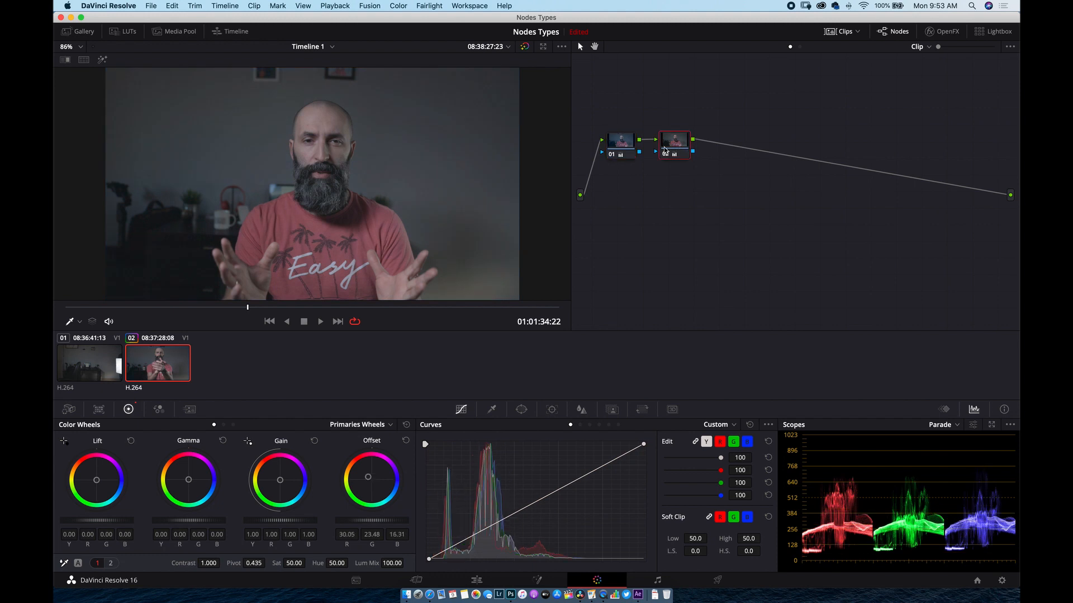
Step: Reset the node grades of nodes 01 and 02
left_click(626, 149)
right_click(626, 150)
left_click(636, 152)
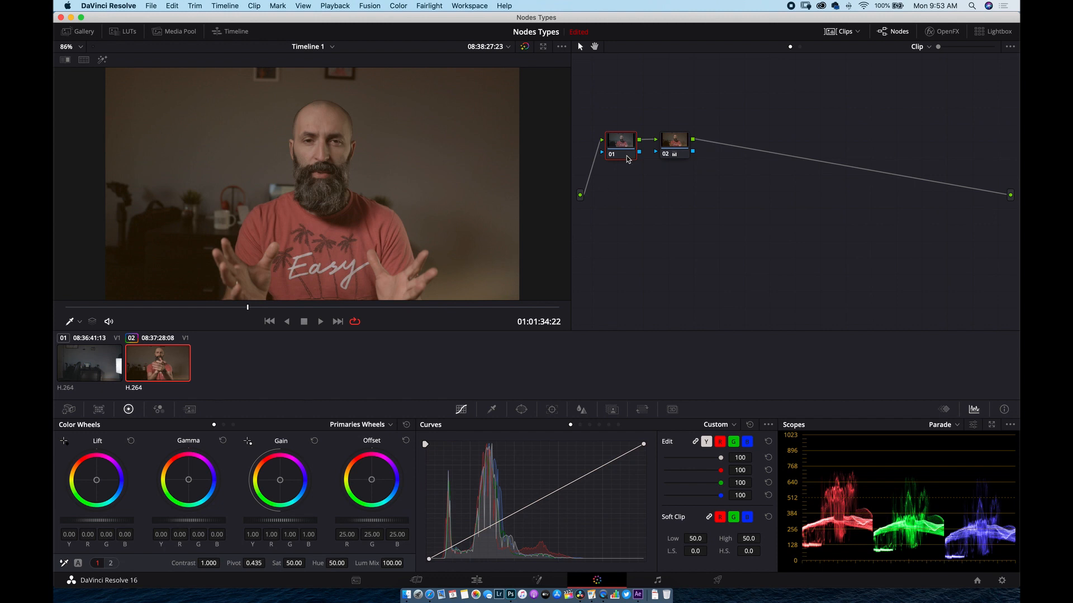
left_click(676, 140)
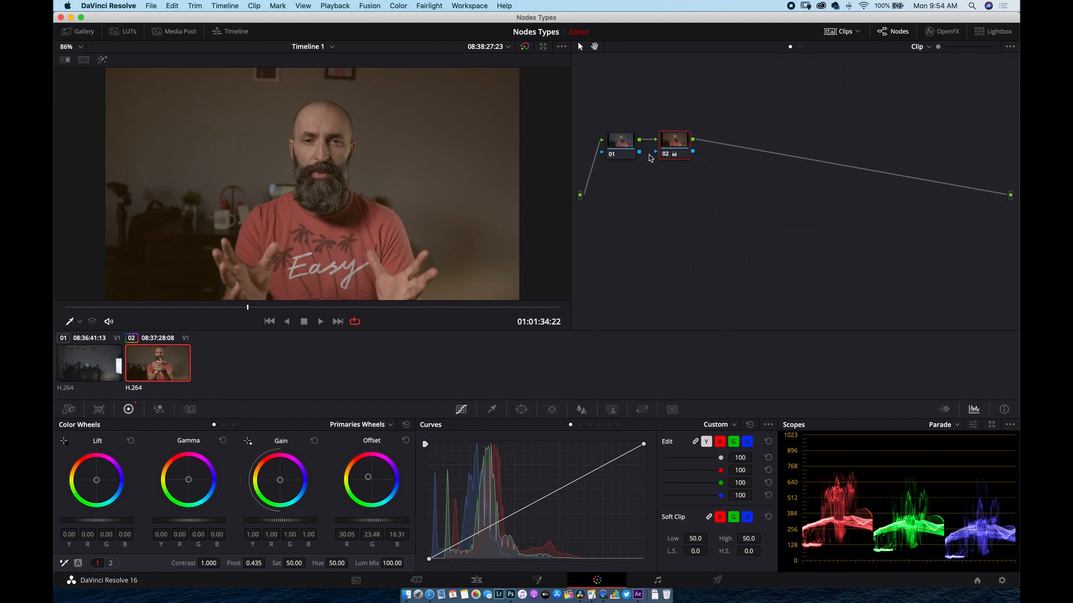
right_click(674, 144)
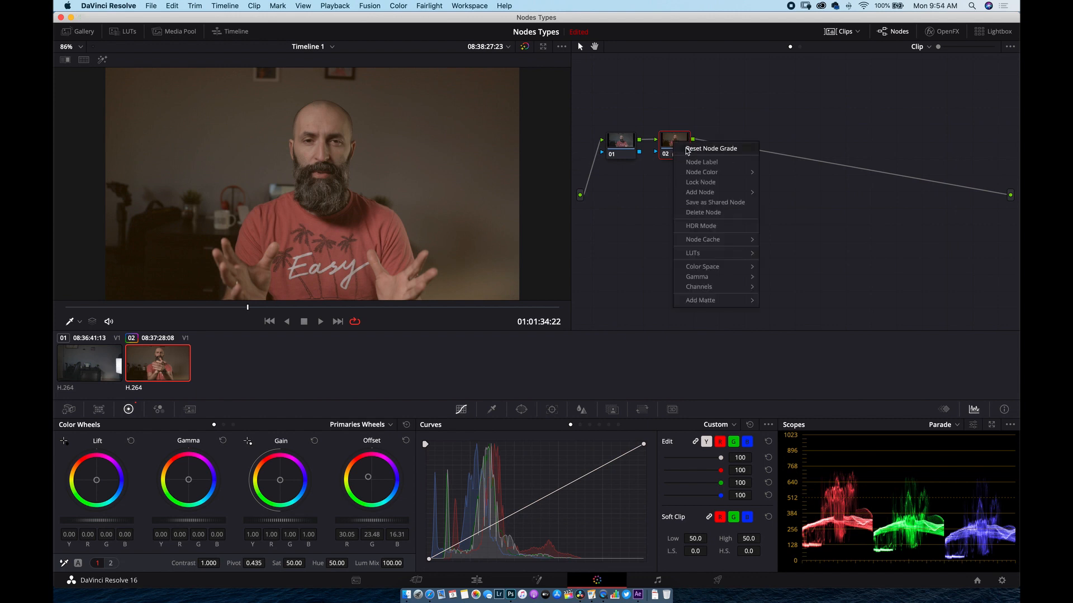
left_click(687, 149)
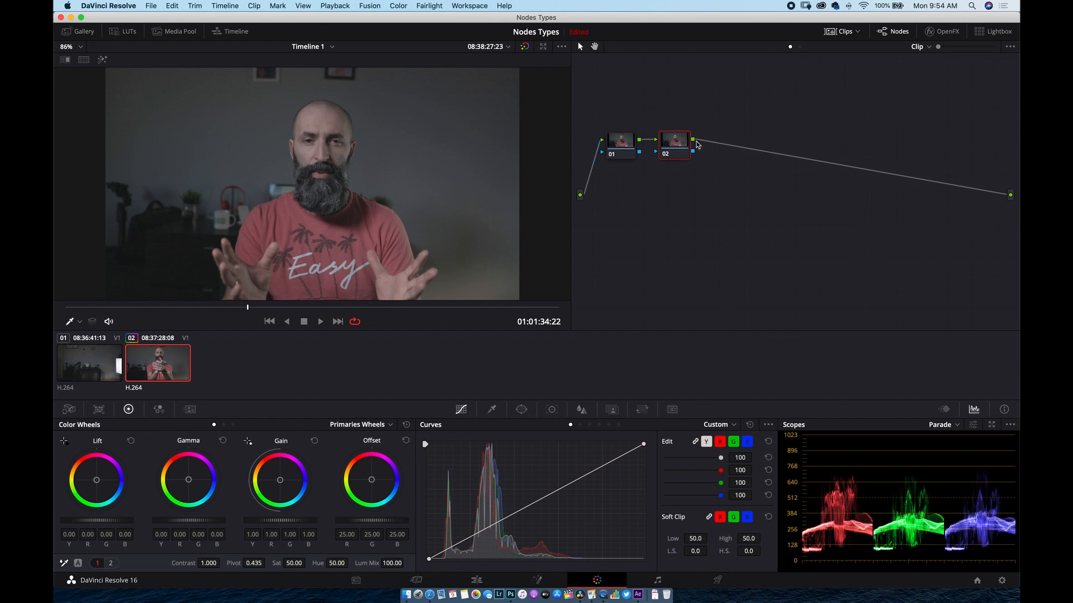
Step: Add a parallel node to node 02 and move node 02 up to separate the two branches
left_click_drag(679, 146, 684, 148)
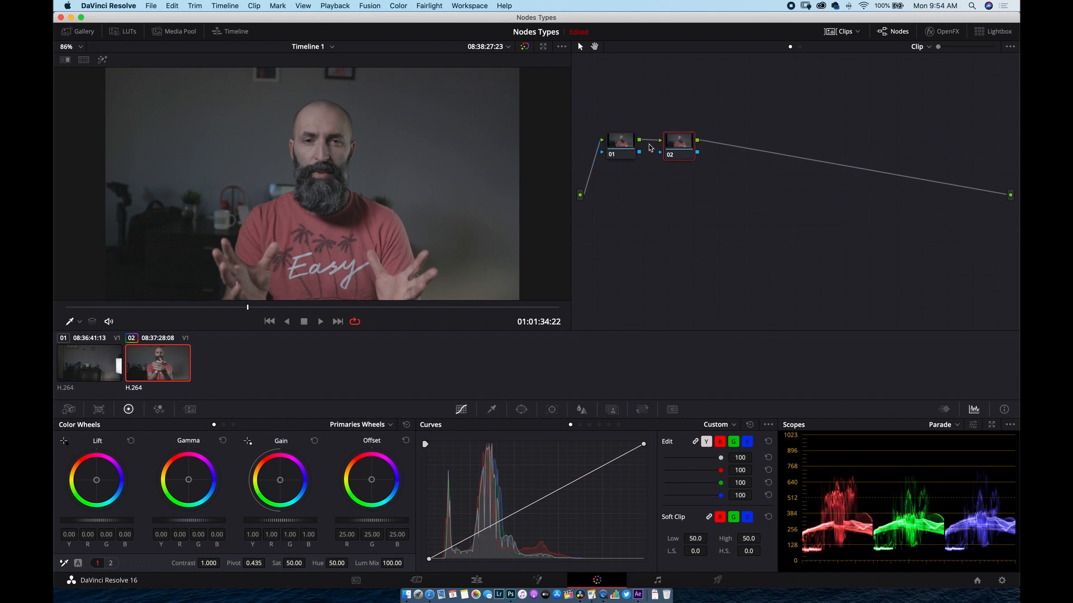
right_click(680, 148)
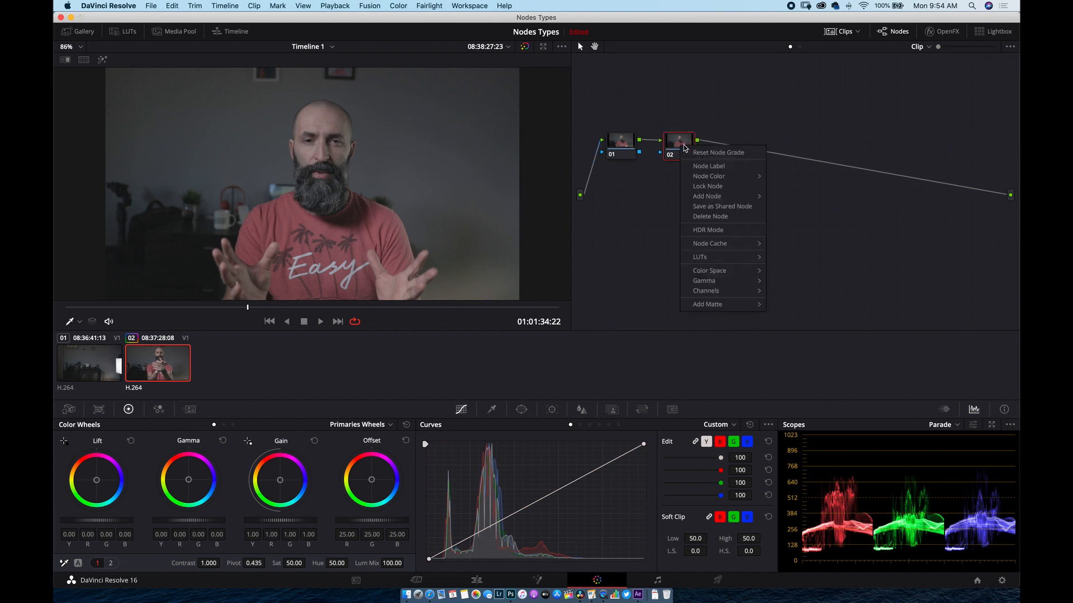
mouse_move(718, 200)
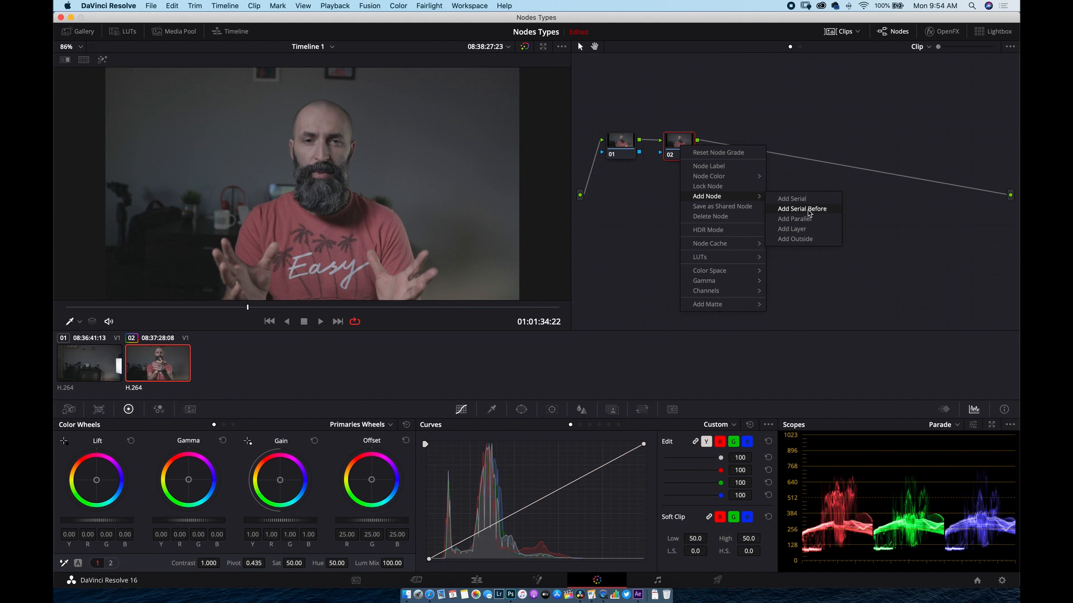
left_click(686, 145)
right_click(686, 144)
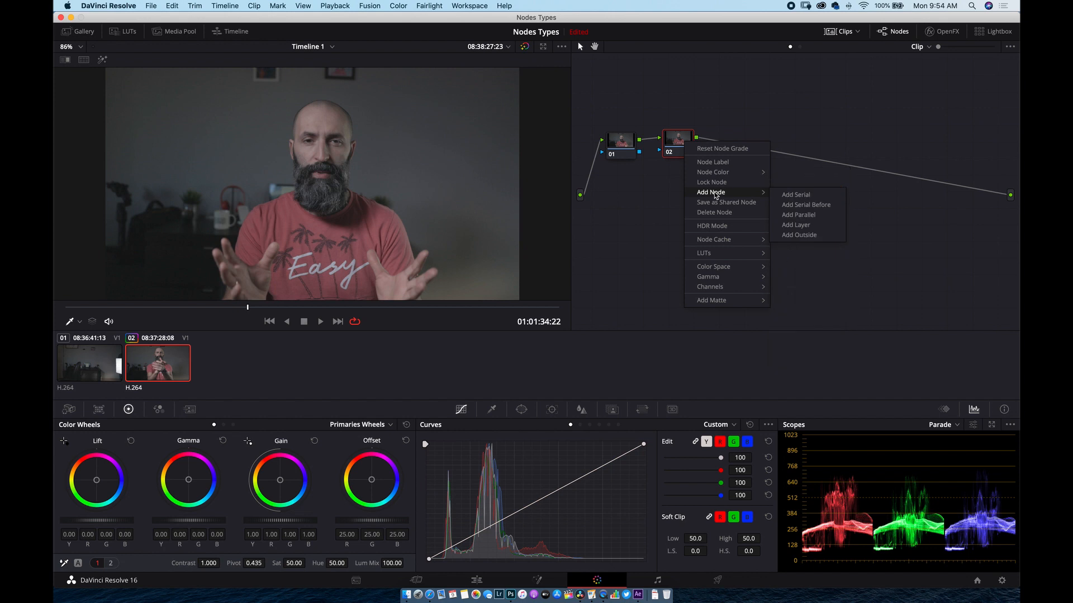
left_click(799, 215)
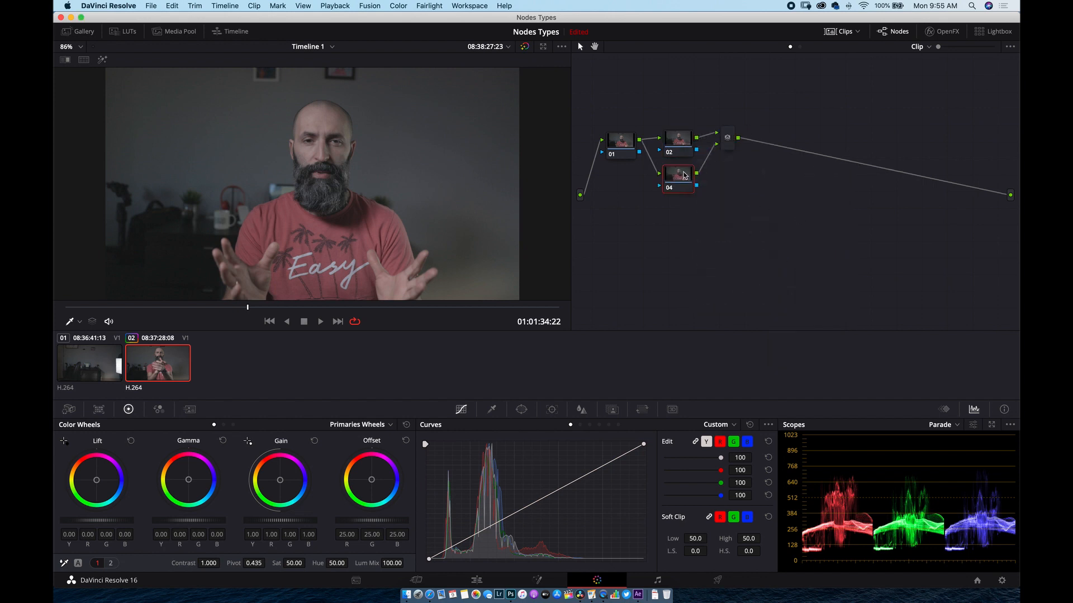
left_click(681, 143)
left_click_drag(682, 143, 686, 111)
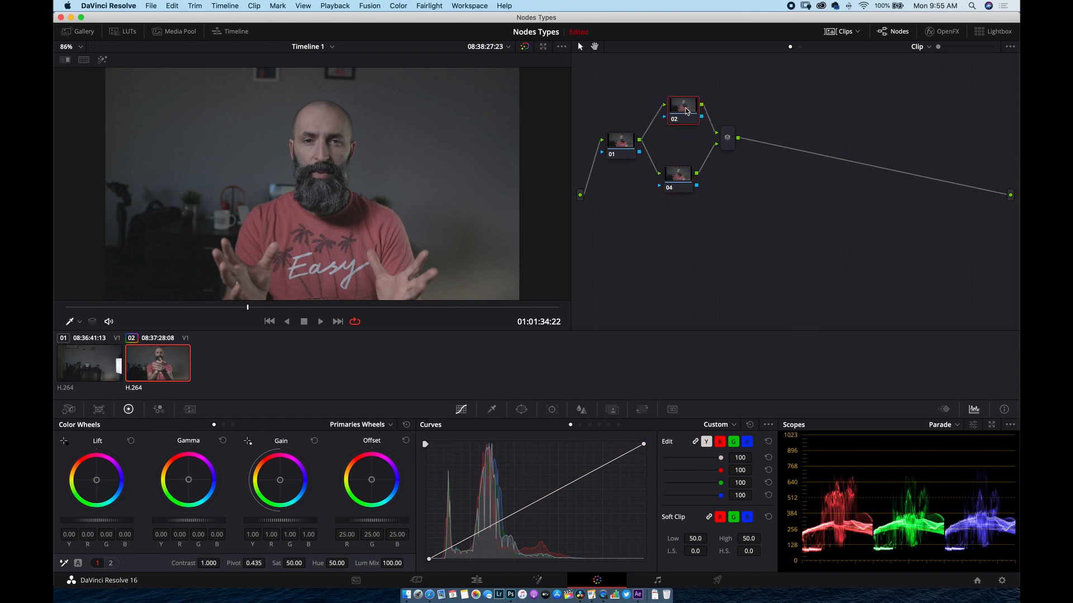
Step: Shift node 01's Offset toward blue, to about 19.38 red, 25.53 green and 33.06 blue
right_click(622, 144)
left_click(614, 141)
left_click(615, 140)
left_click_drag(371, 480, 374, 482)
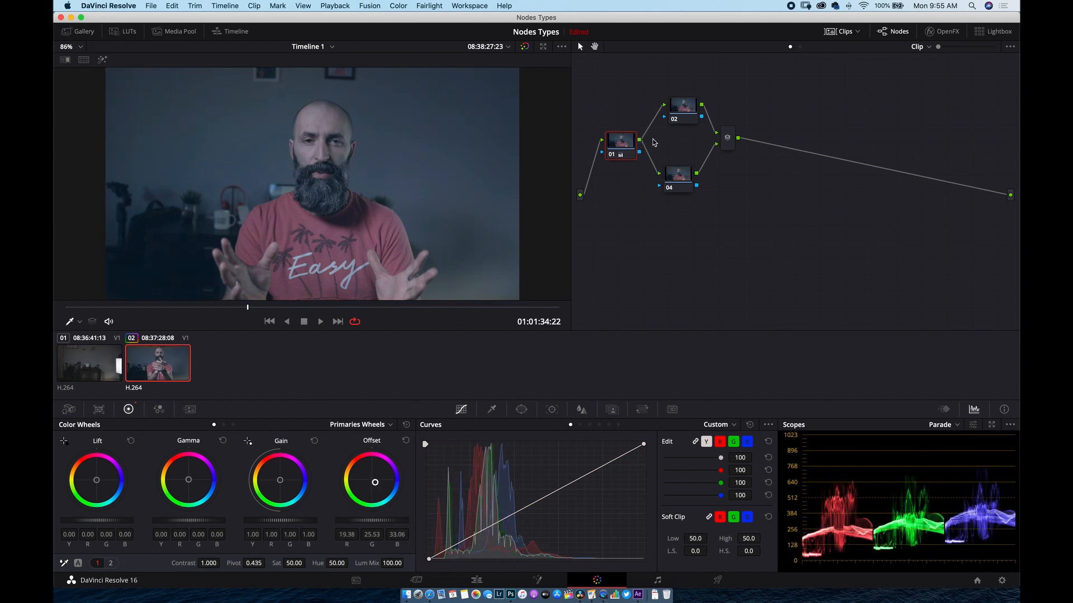
Step: Spread the two parallel nodes further apart and shift the Offset of node 02 toward orange to counter the blue cast
left_click_drag(683, 173, 691, 180)
left_click_drag(684, 117, 686, 105)
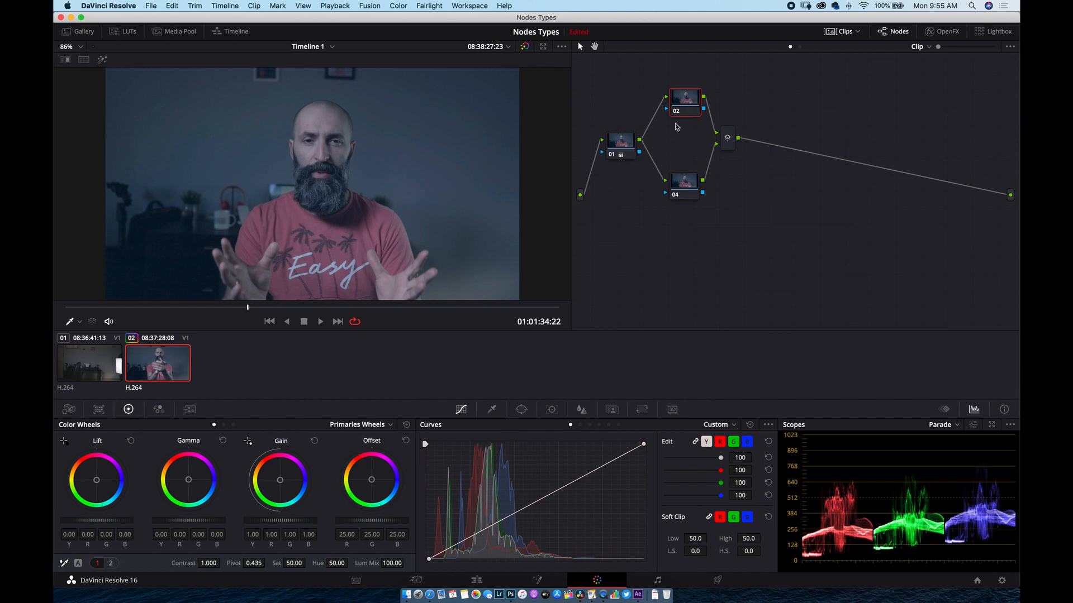
left_click_drag(372, 481, 369, 479)
Step: Adjust node 04's Offset to 24.65, 24.68, 24.52 and its Lift to -0.02 red, 0.01 green, 0.01 blue
left_click(691, 185)
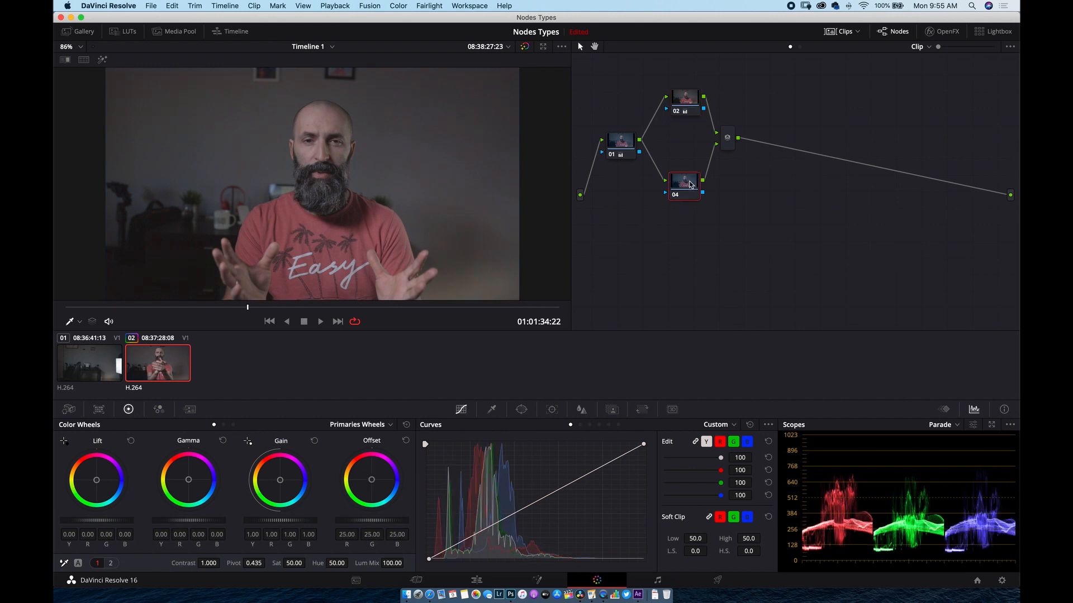
left_click_drag(371, 480, 371, 479)
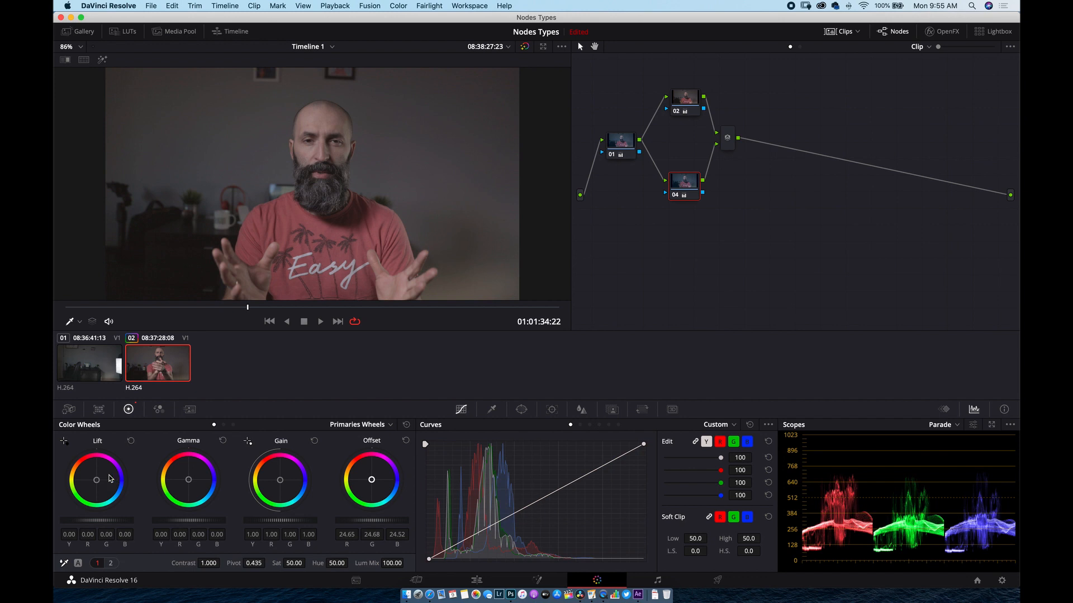
left_click_drag(96, 480, 96, 481)
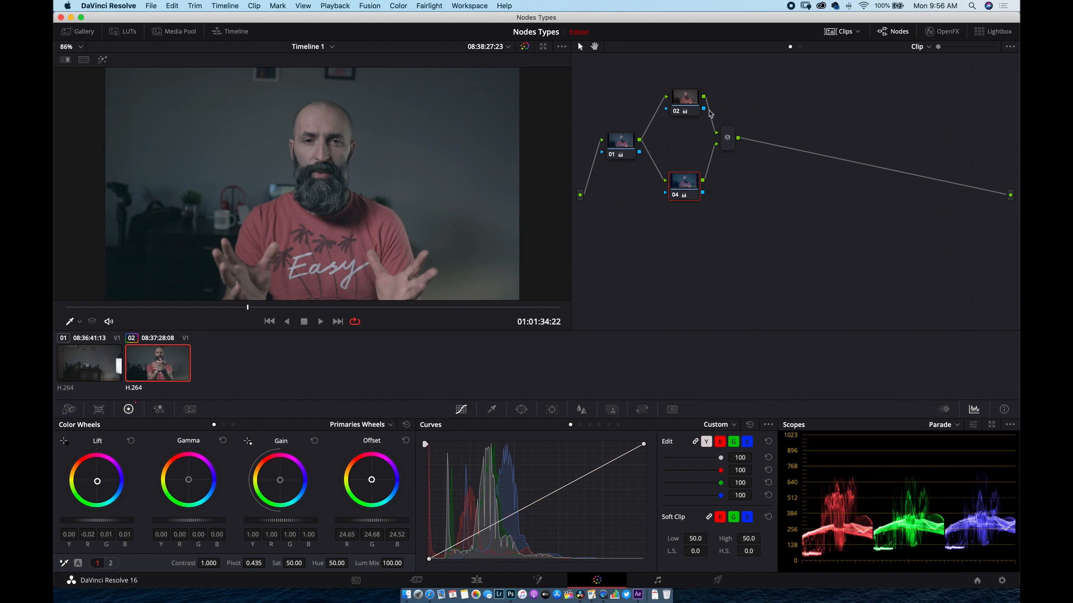
Step: Add another parallel node from node 02 and nudge its Gamma toward blue, to about 0.01 blue
left_click(690, 107)
right_click(689, 106)
mouse_move(721, 156)
left_click(832, 178)
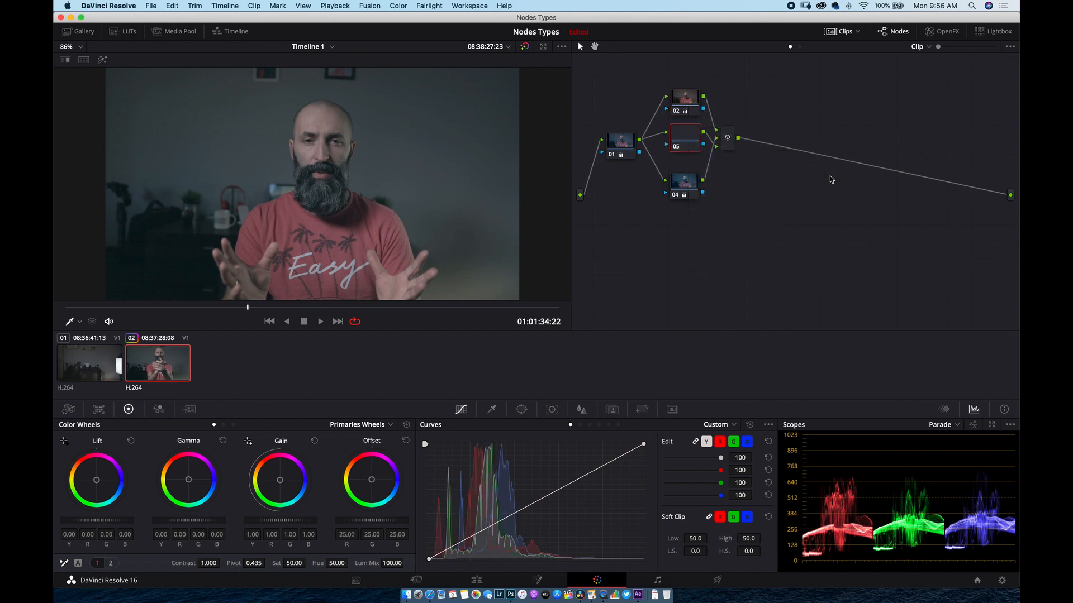
left_click_drag(692, 138, 689, 151)
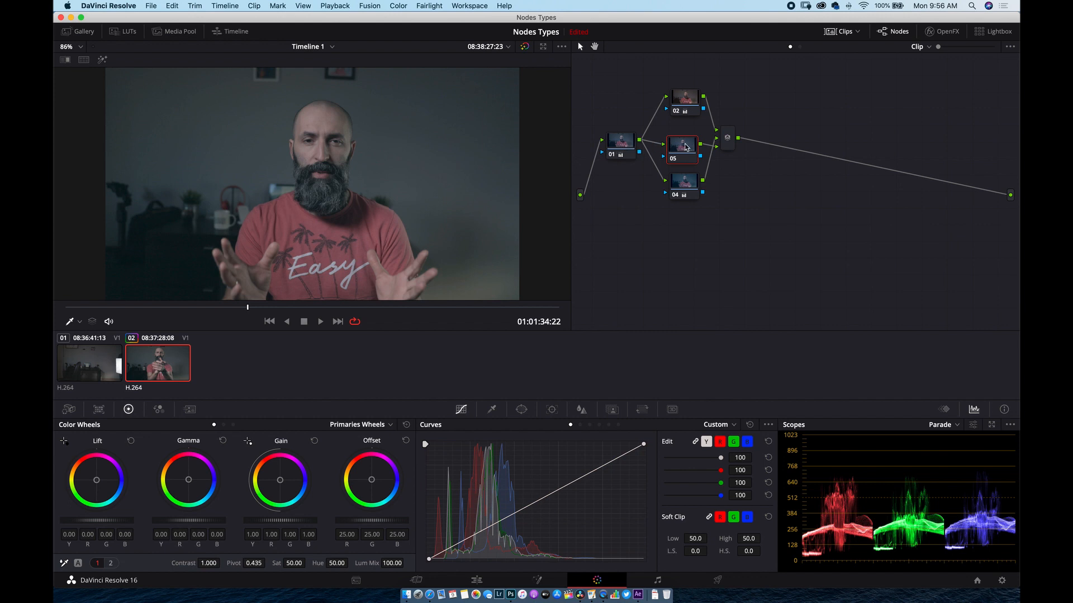
left_click_drag(188, 482, 190, 481)
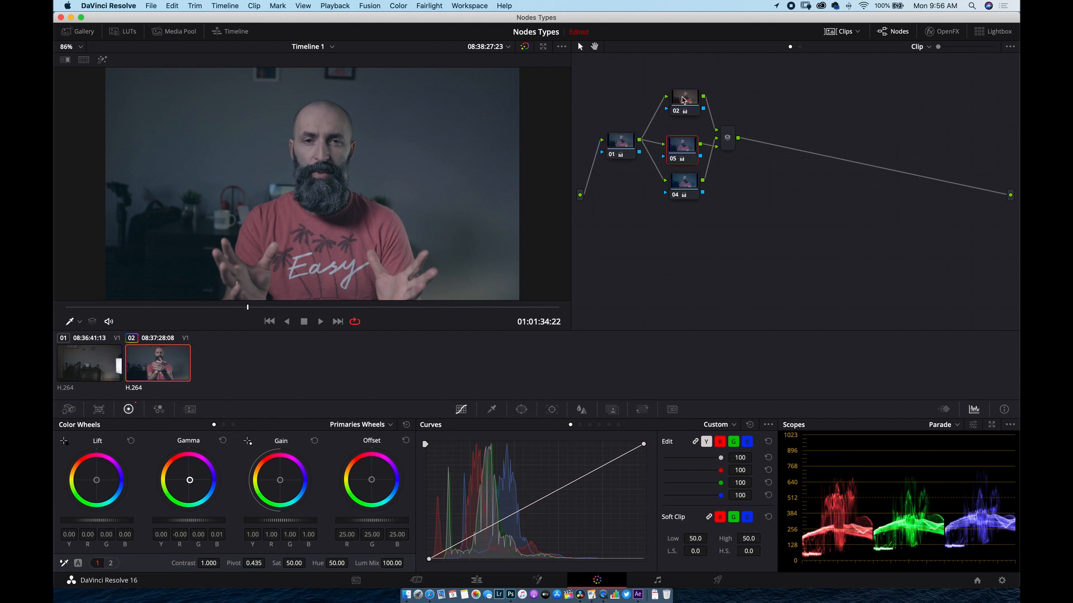
Step: Rearrange the parallel branches with node 04 in the middle and node 05 lowest, and move the parallel mixer further toward the output
left_click_drag(686, 151, 687, 180)
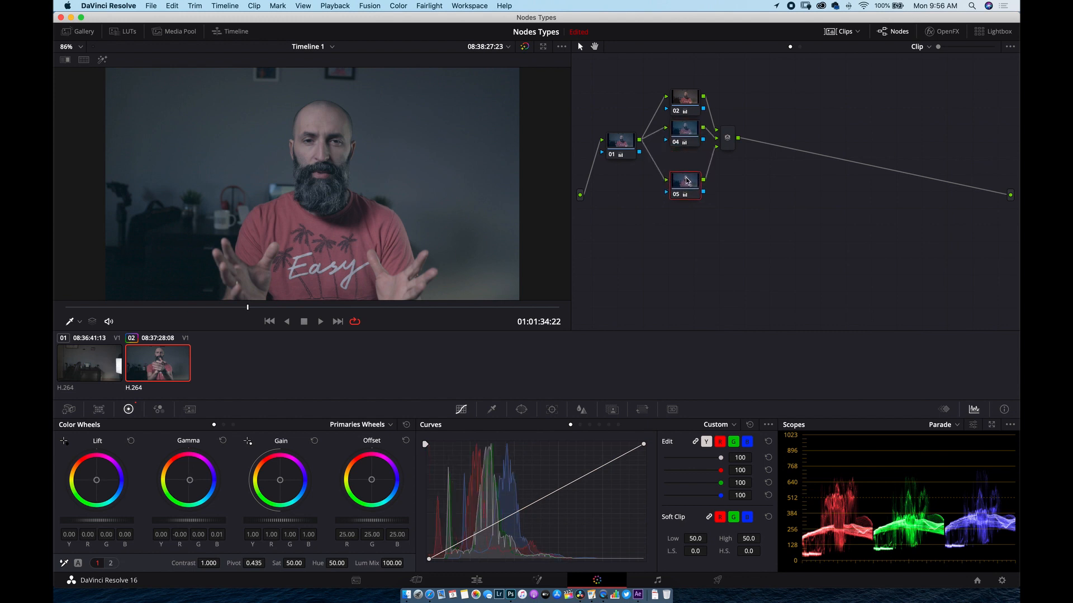
left_click_drag(687, 125, 687, 136)
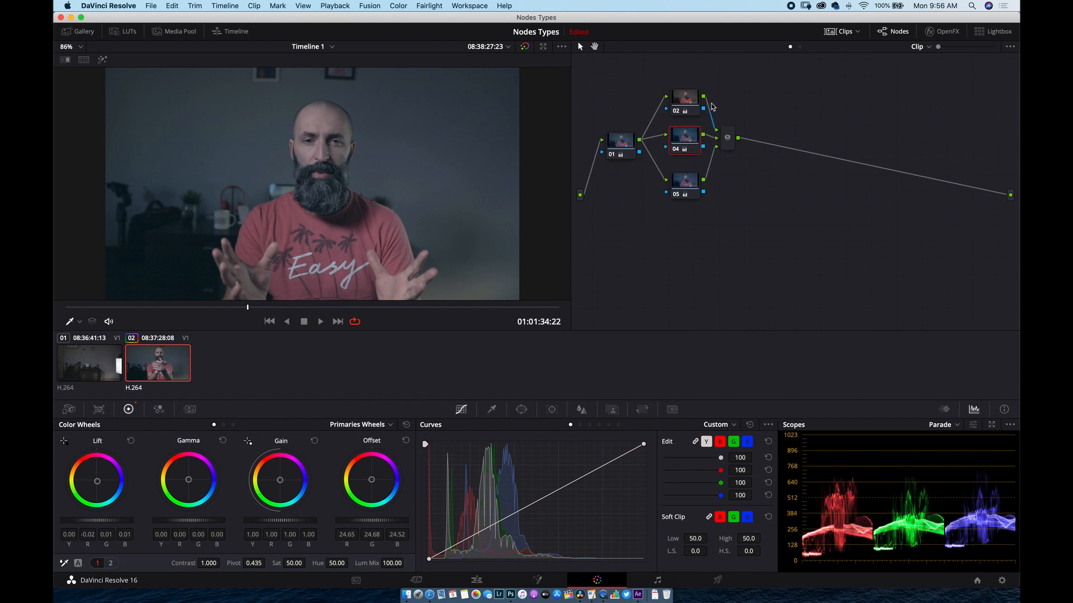
left_click_drag(728, 140, 780, 140)
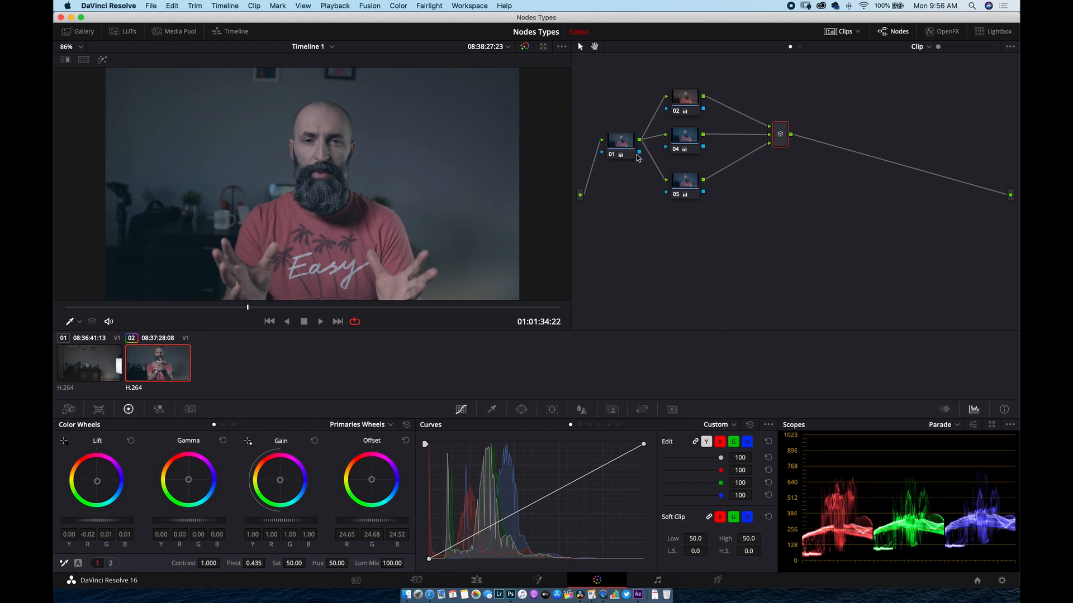
Step: Add a serial node after the parallel mixer
right_click(780, 136)
mouse_move(802, 143)
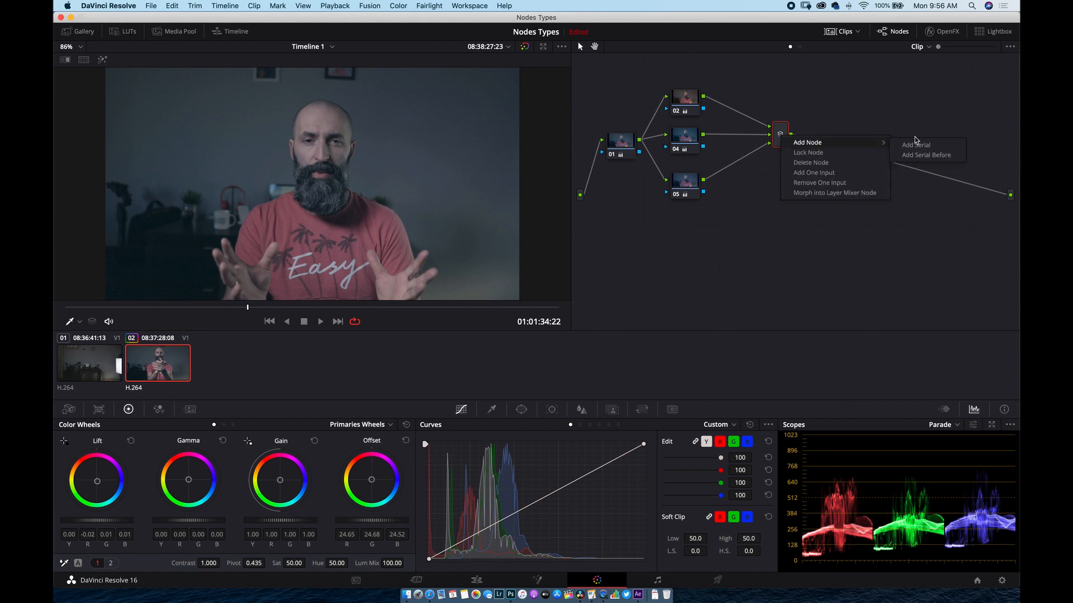
left_click(914, 144)
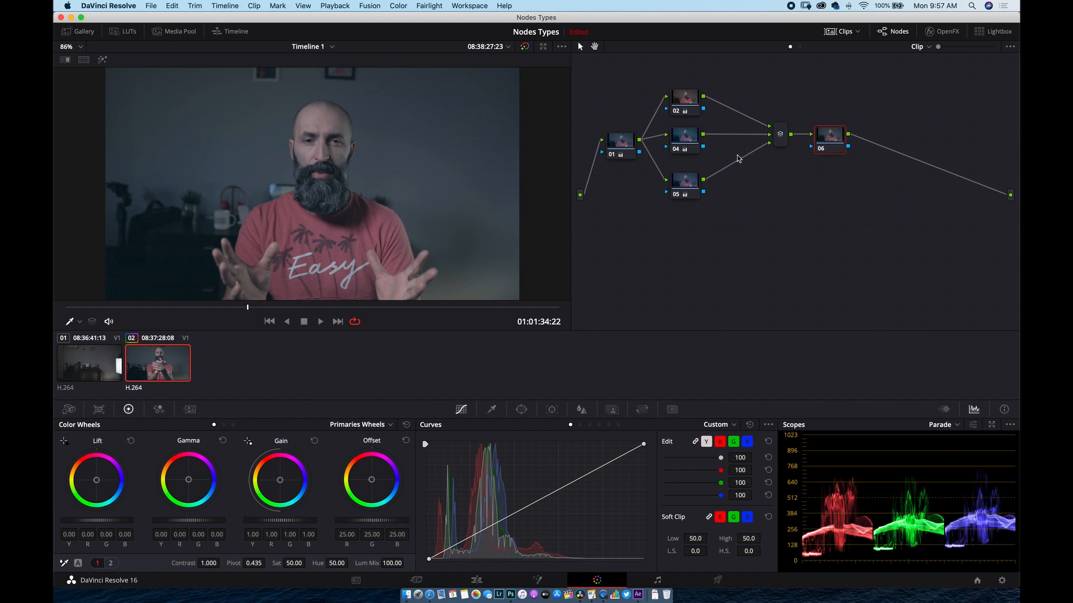
Step: Add a layer node to node 06 and space the two nodes above and below the level of the Layer Mixer
right_click(833, 143)
mouse_move(857, 197)
left_click(953, 224)
left_click_drag(833, 179, 842, 184)
left_click(831, 143)
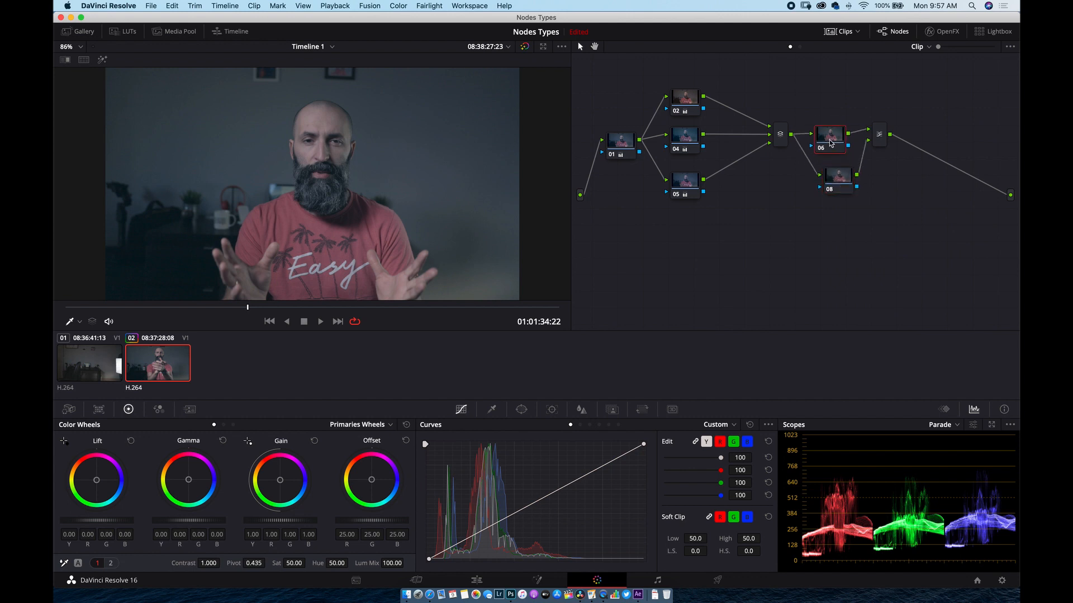
left_click_drag(830, 143, 831, 130)
left_click_drag(834, 188, 825, 184)
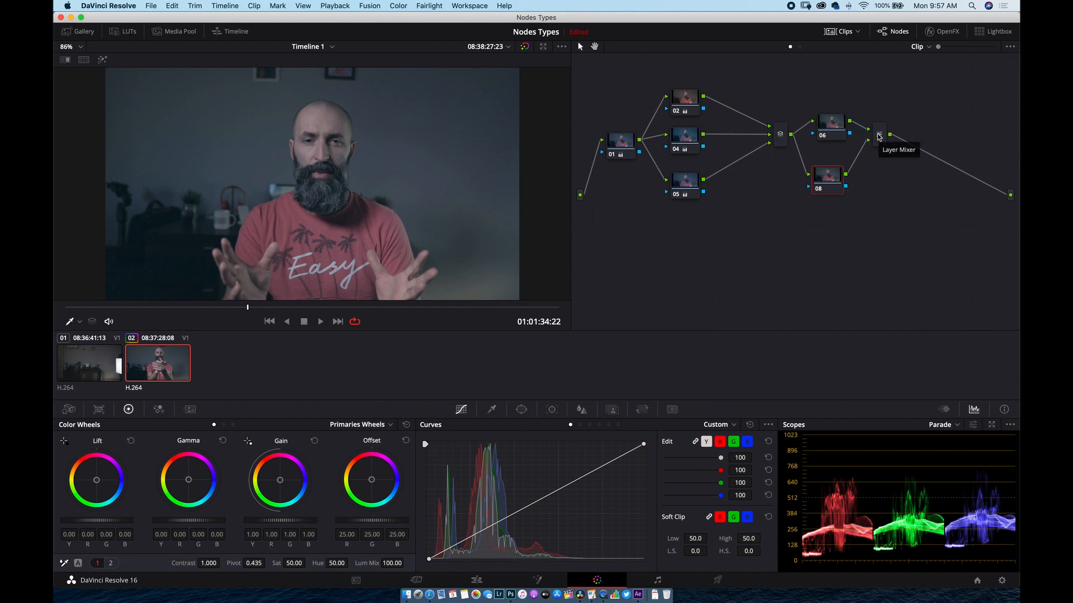
left_click_drag(830, 184, 832, 185)
left_click_drag(835, 132, 832, 116)
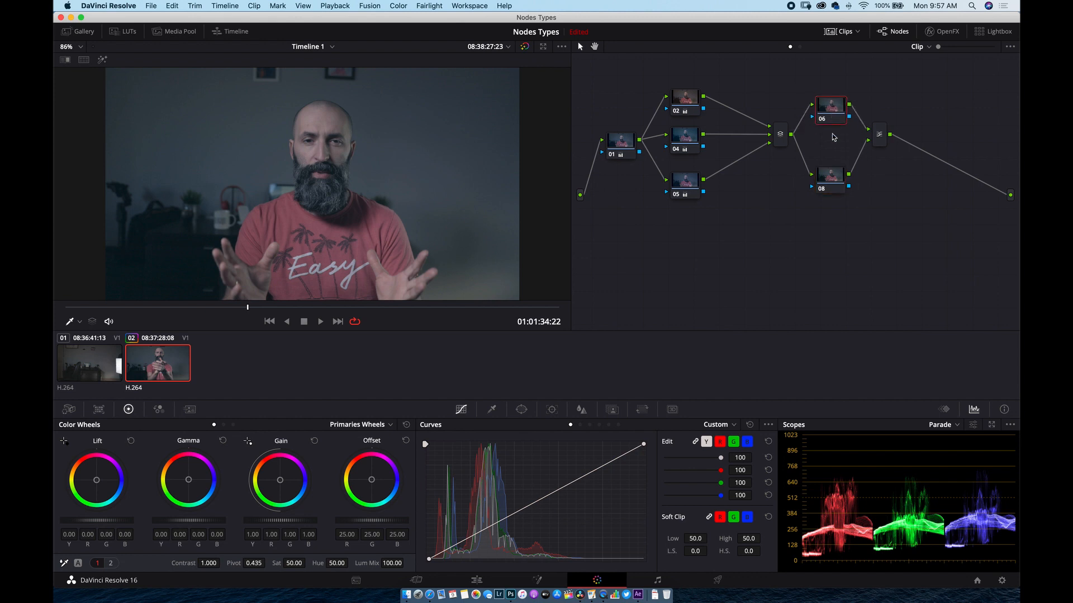
Step: Move node 06 higher and node 08 slightly closer to the level of the Layer Mixer
left_click(832, 177)
left_click_drag(832, 115, 833, 104)
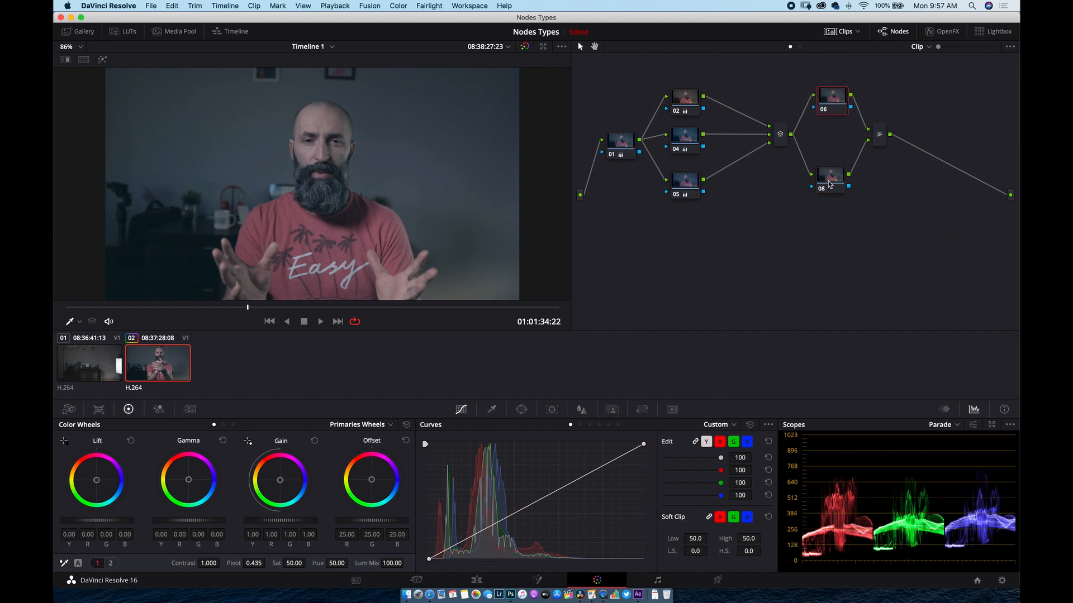
left_click_drag(833, 179, 833, 171)
Step: Qualify the grey wall on node 08 with hue width 26.8 and luminance low 49.3, and push its Offset to about 15, 26, 37 RGB
left_click(493, 410)
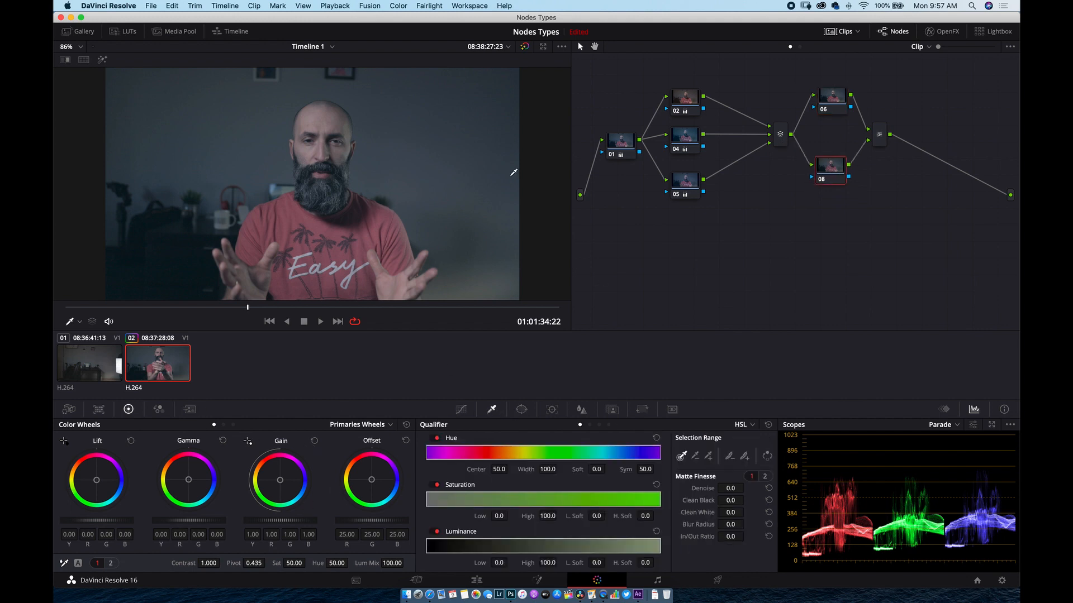
left_click(479, 136)
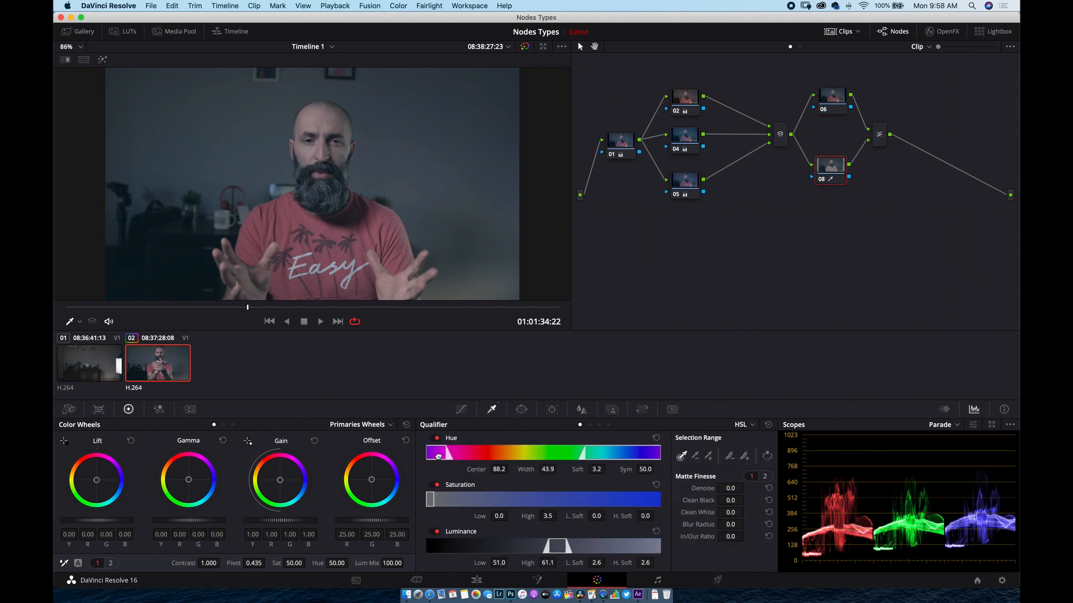
mouse_move(549, 546)
left_mouse_down()
mouse_move(507, 548)
mouse_move(542, 548)
left_mouse_up()
left_click_drag(593, 454, 606, 454)
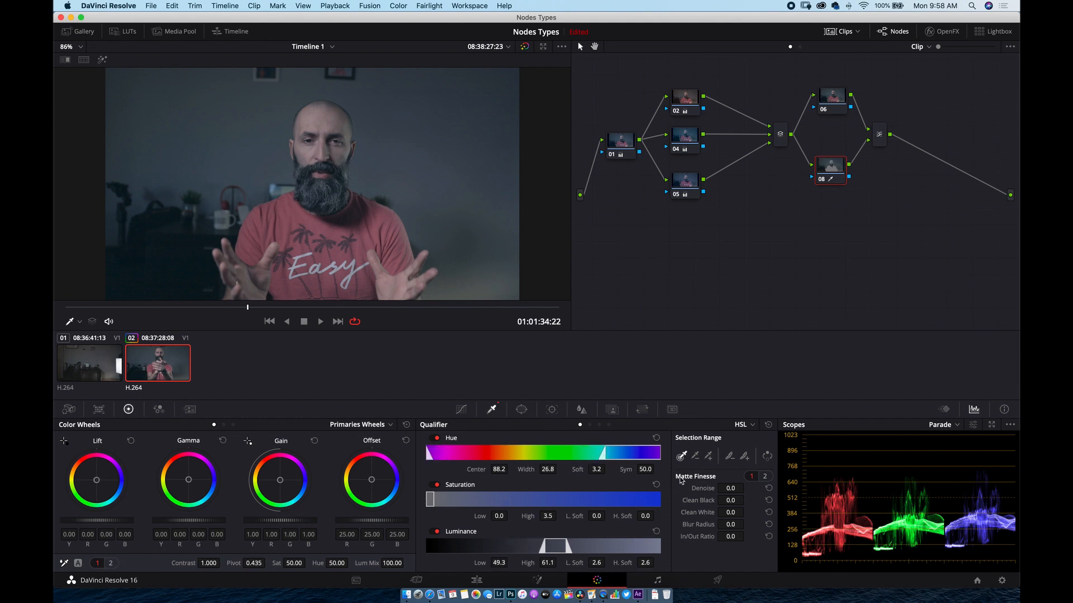
left_click_drag(373, 484, 377, 484)
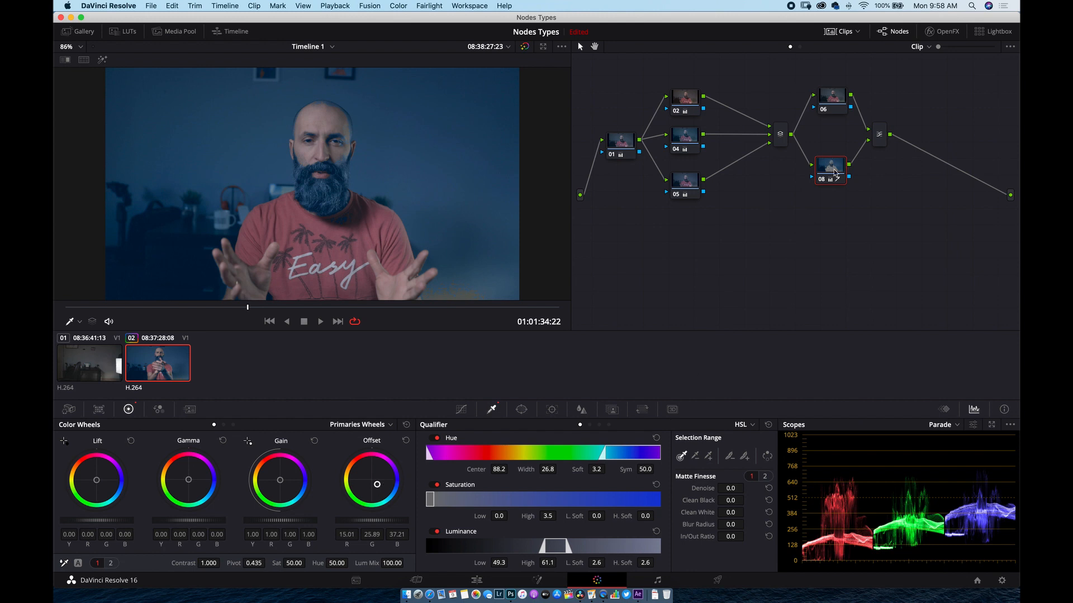
Step: Bring nodes 06 and 08 closer together and add another layer node from node 06, keeping node 08 in the middle
left_click_drag(836, 101, 833, 111)
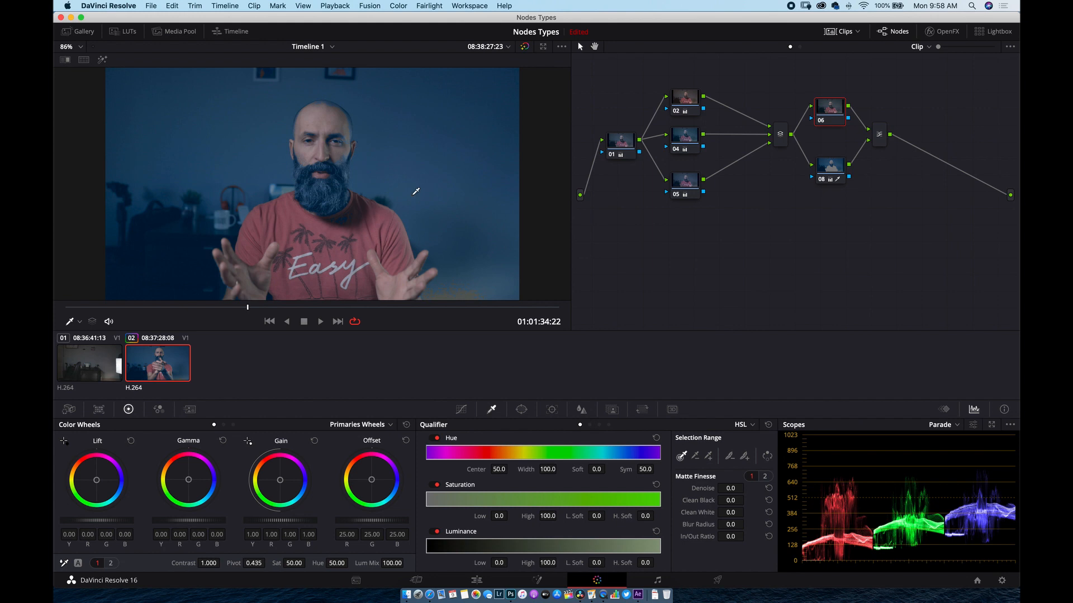
mouse_move(830, 165)
left_mouse_down()
mouse_move(833, 118)
mouse_move(835, 157)
left_mouse_up()
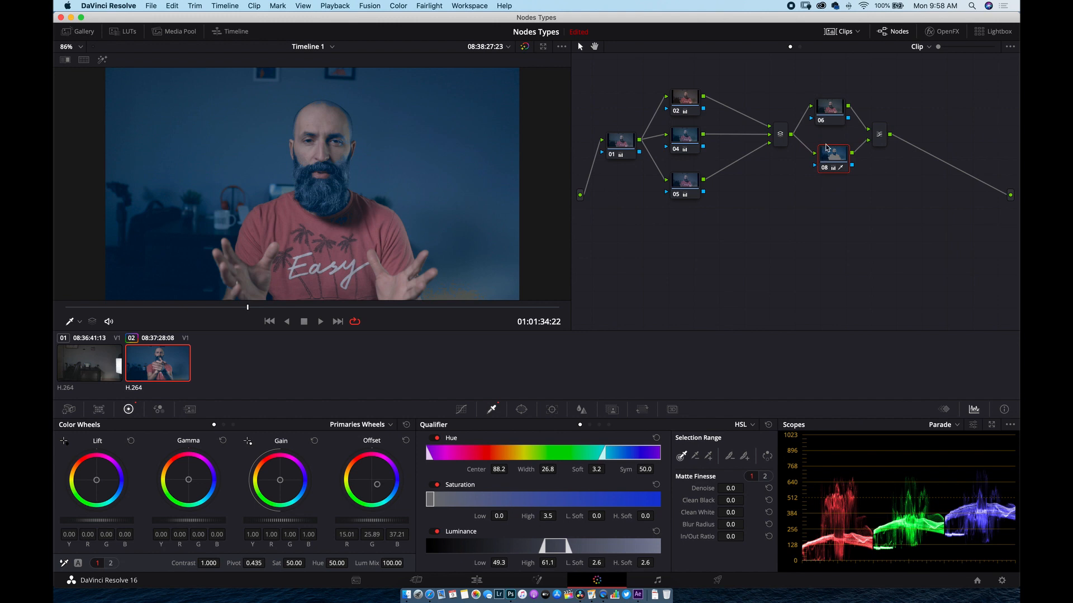
left_click_drag(831, 108, 835, 107)
right_click(835, 107)
mouse_move(877, 156)
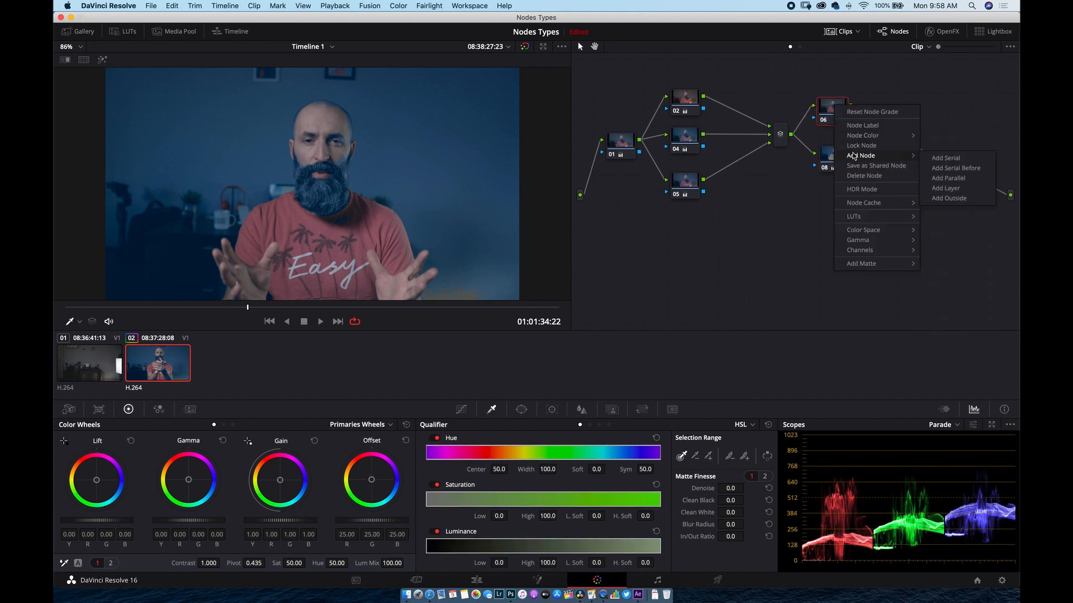
left_click(970, 193)
left_click_drag(831, 161, 831, 152)
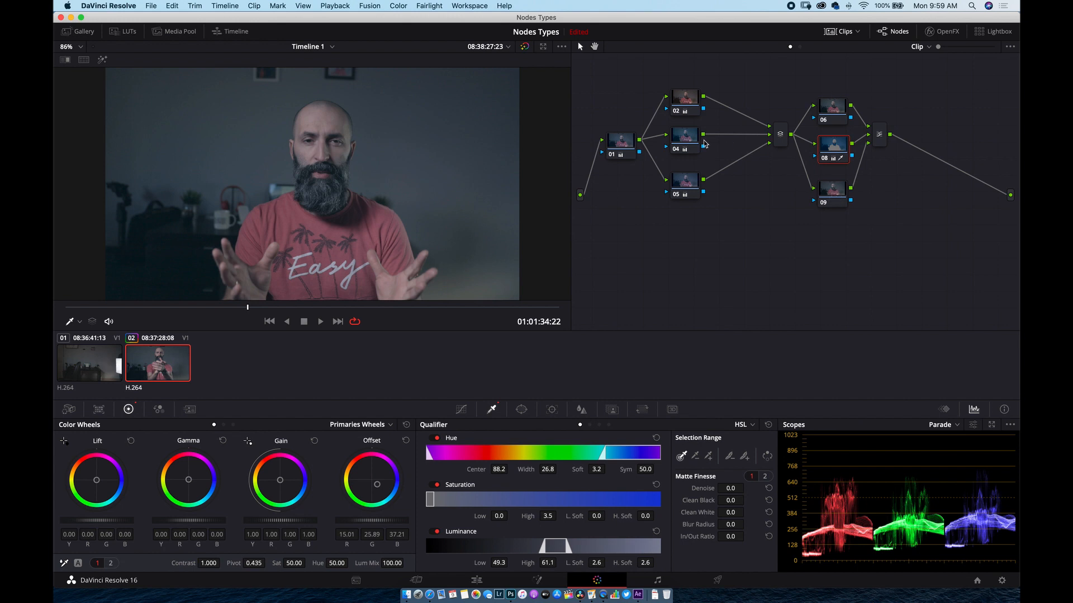
Step: Qualify the red shirt on node 09, push its Gain to about 1.25 red, 0.95 green, 0.77 blue, and check the frame at 01:01:30:21
left_click(835, 194)
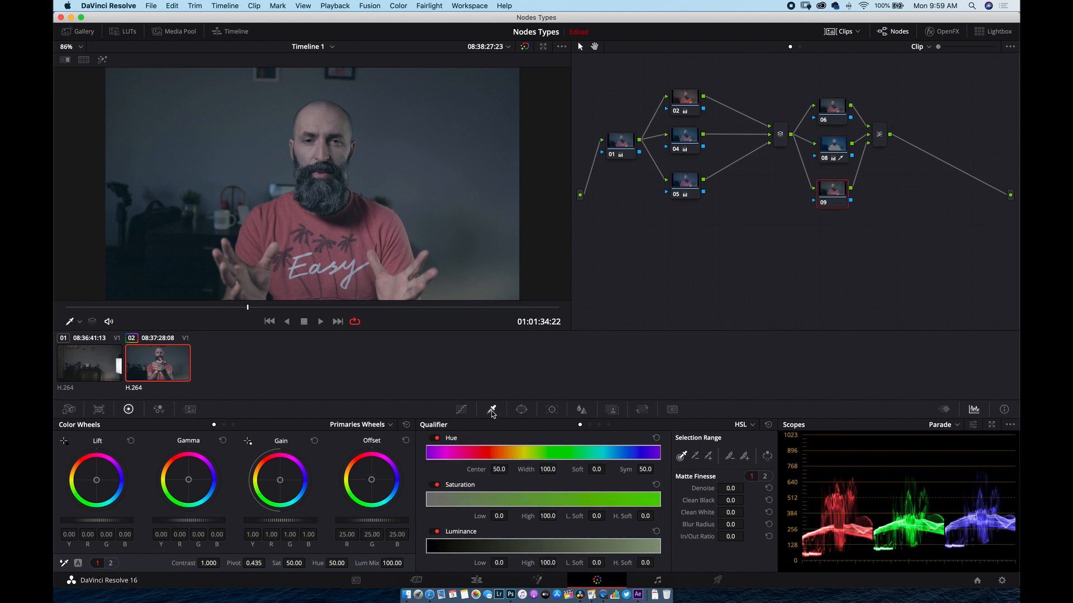
left_click(394, 228)
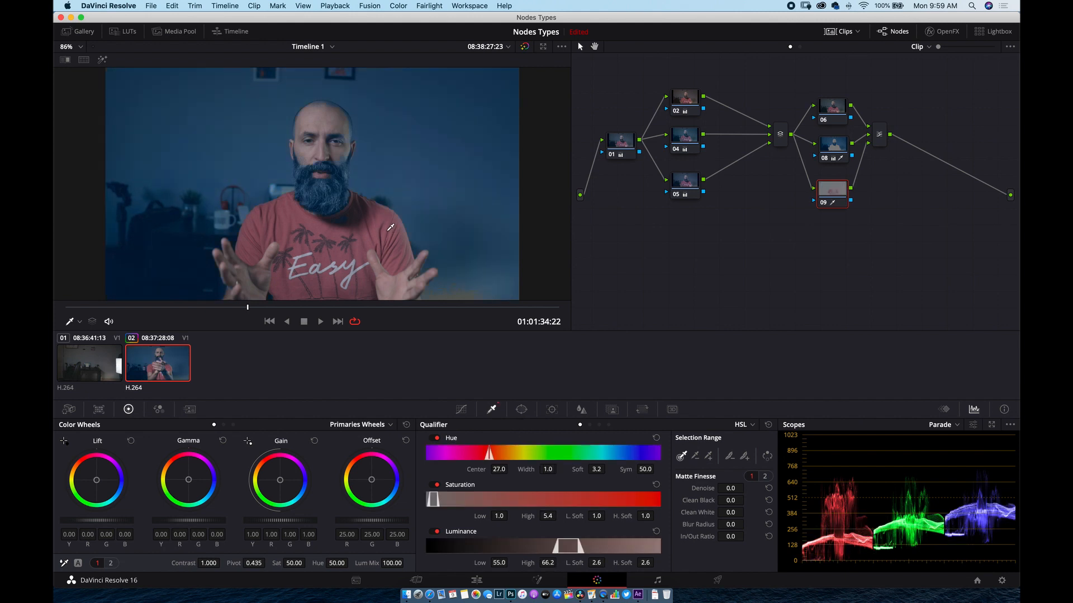
left_click_drag(288, 483, 279, 479)
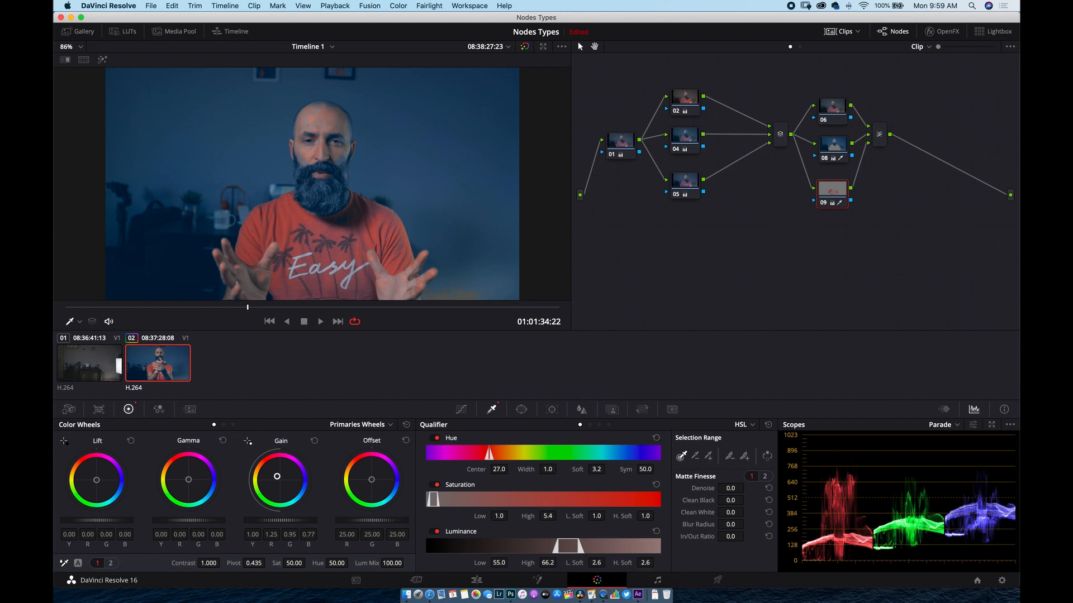
mouse_move(248, 310)
left_mouse_down()
mouse_move(299, 310)
mouse_move(239, 310)
mouse_move(307, 311)
mouse_move(219, 314)
mouse_move(235, 319)
left_mouse_up()
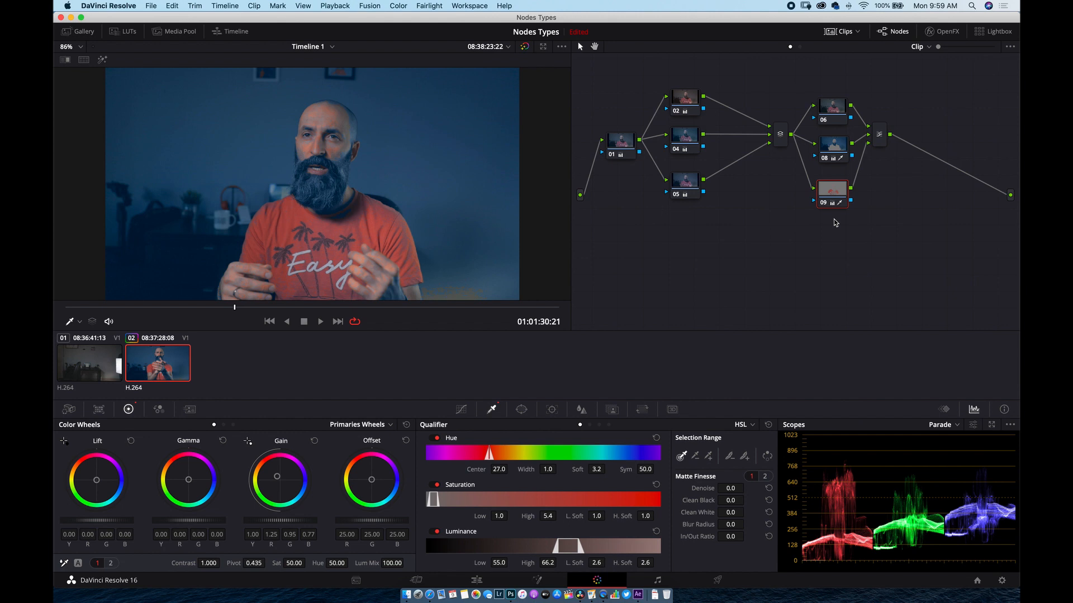
Step: Reset the node grades of the three layer nodes 09, 08 and 06
key("Delete")
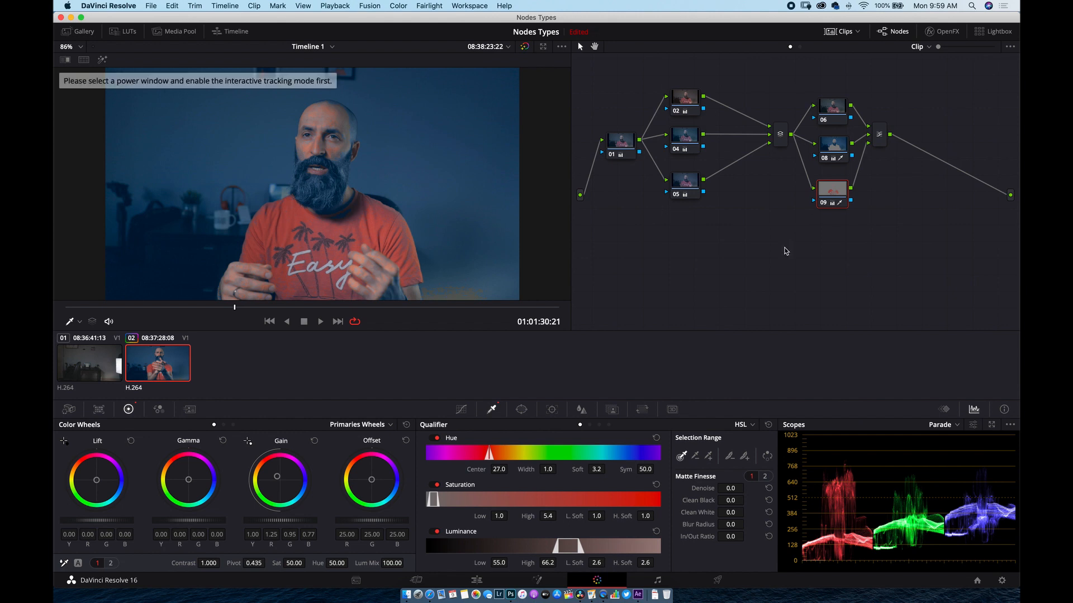
right_click(829, 199)
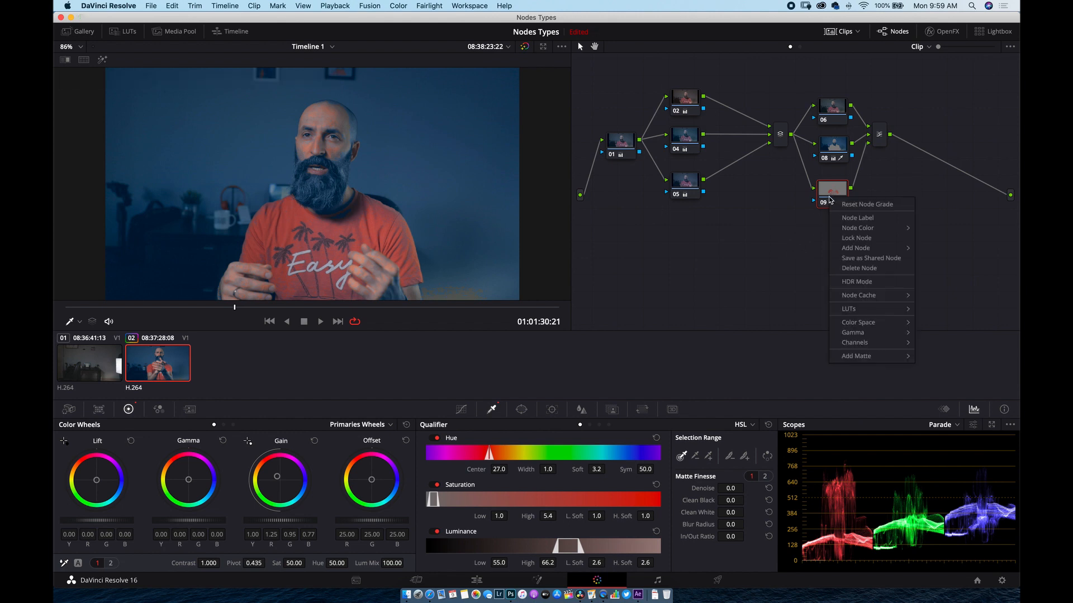
left_click(843, 205)
right_click(834, 157)
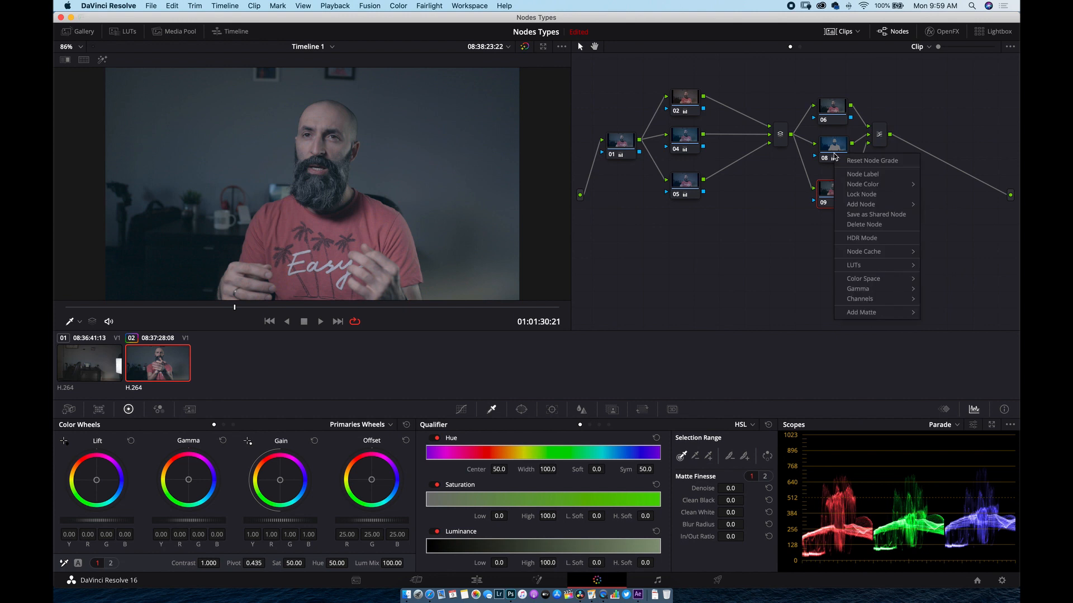
left_click(853, 161)
right_click(838, 106)
left_click(846, 114)
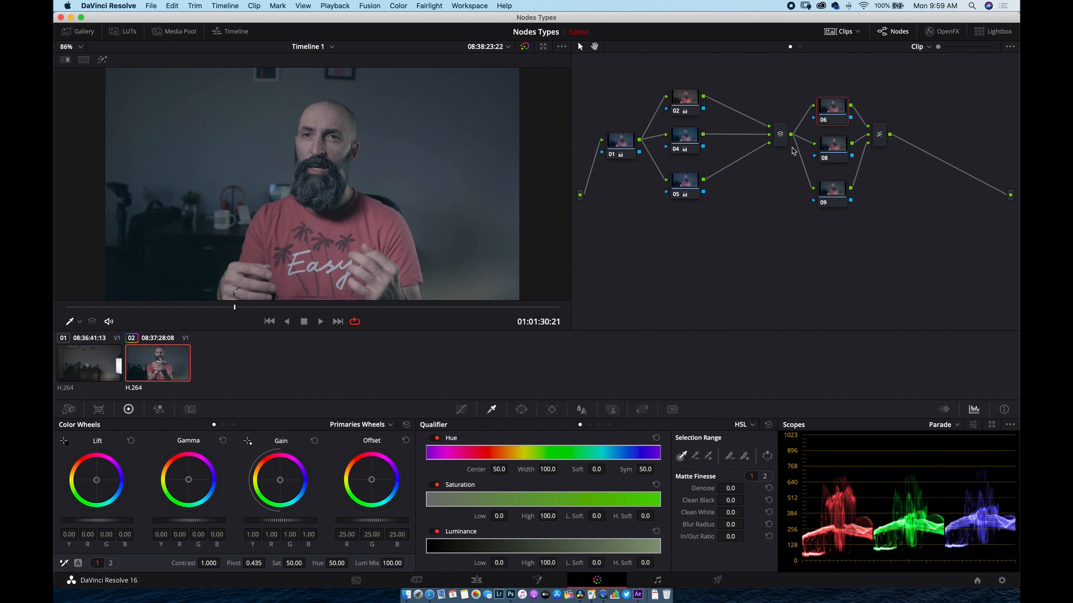
Step: Delete the Layer Mixer that joins the three layer nodes
left_click(881, 140)
right_click(880, 140)
mouse_move(891, 150)
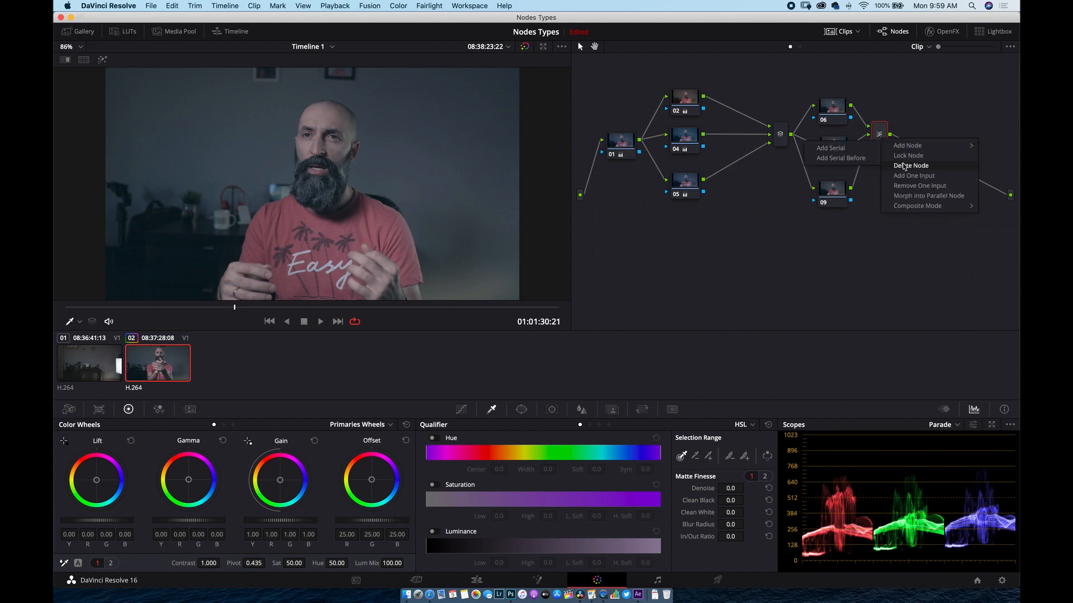
left_click(911, 166)
Step: Delete the three unconnected nodes that follow the parallel mixer
right_click(834, 118)
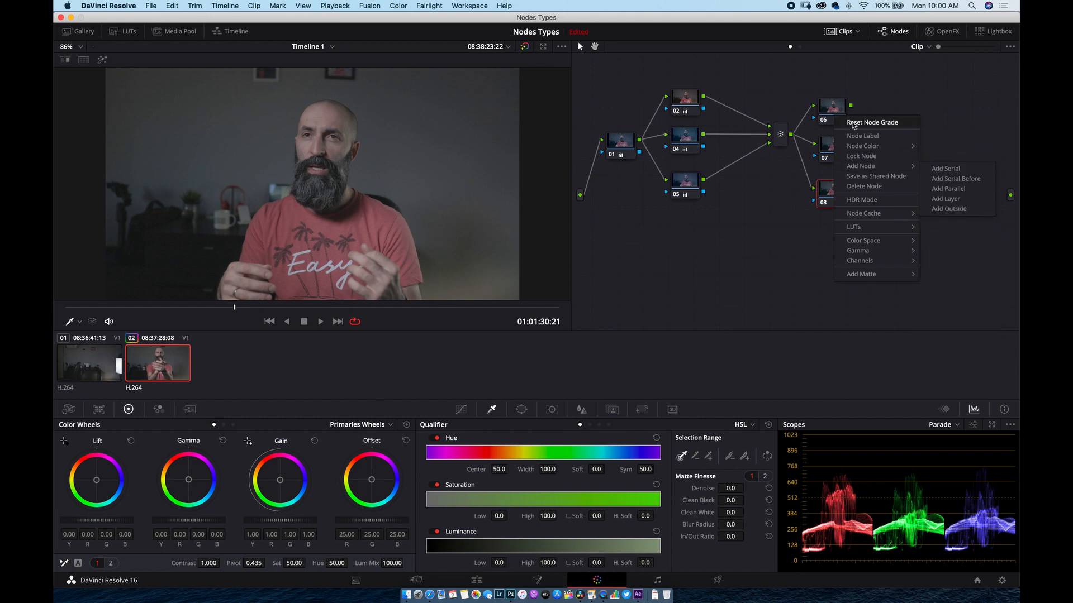
left_click(863, 187)
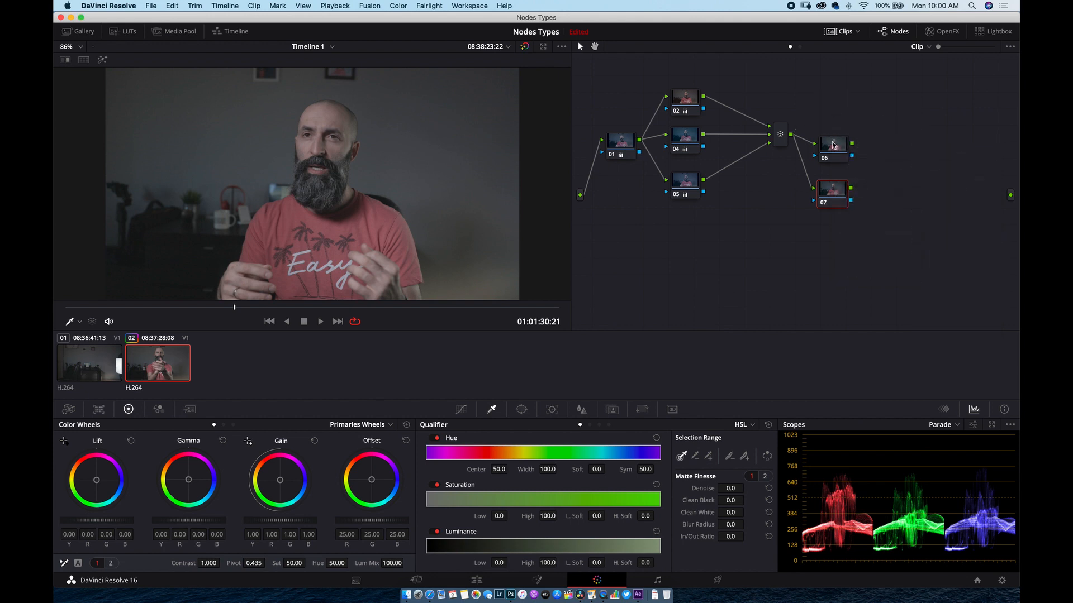
right_click(834, 146)
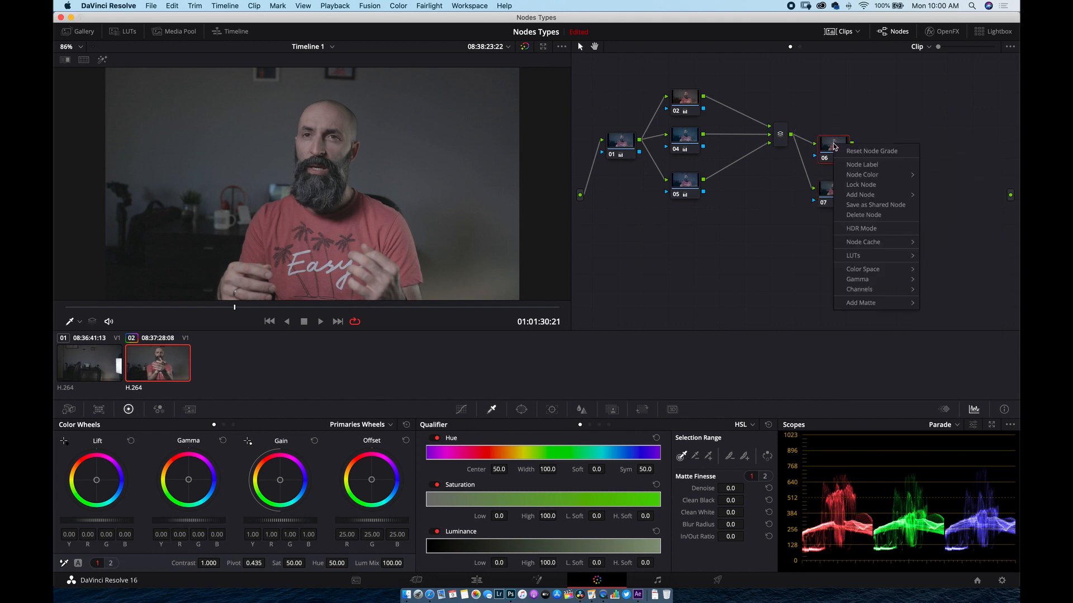
left_click(863, 215)
right_click(838, 190)
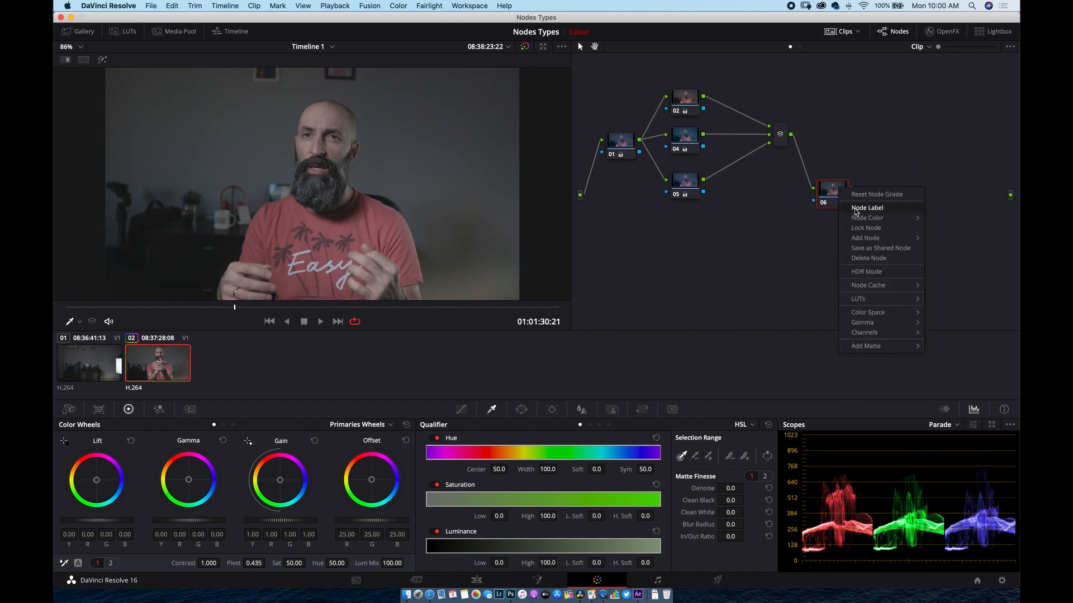
left_click(865, 258)
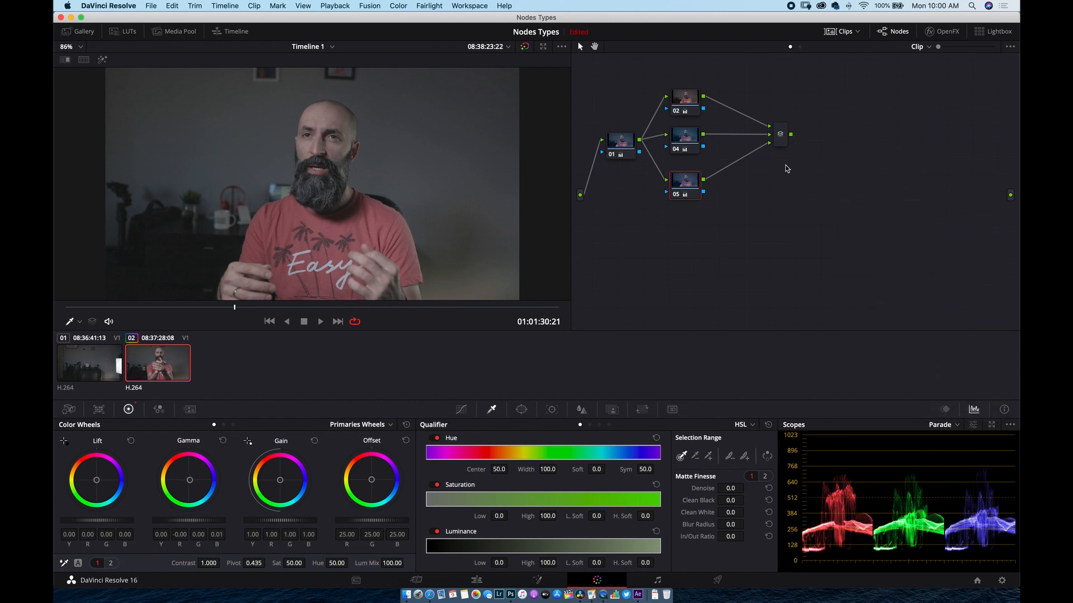
Step: Delete all three parallel nodes after node 01, leaving only node 01 in the tree
left_click_drag(766, 203, 675, 95)
right_click(686, 102)
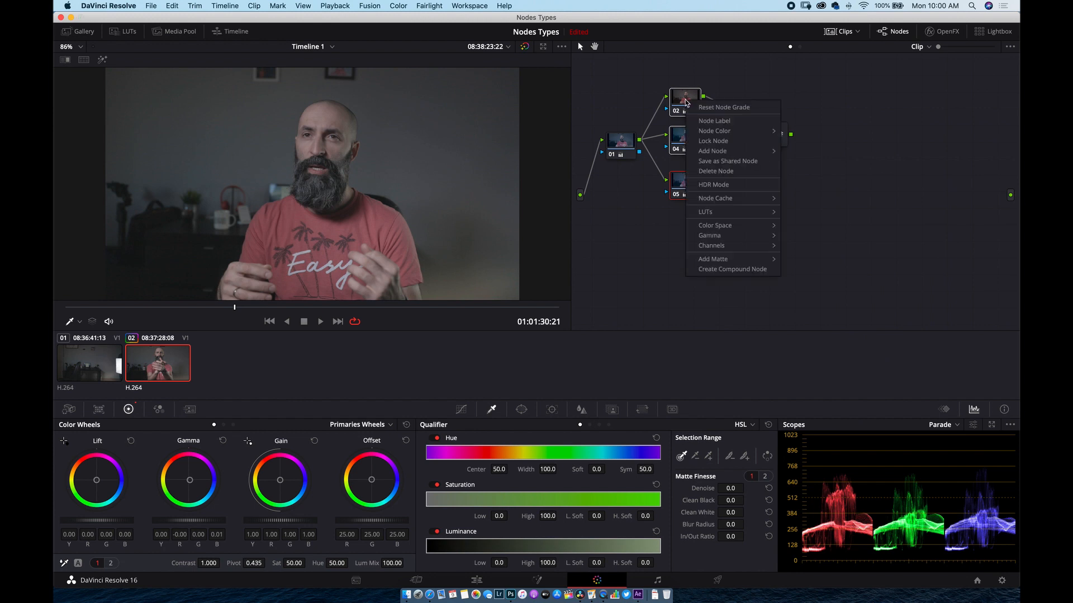
left_click(714, 171)
right_click(688, 144)
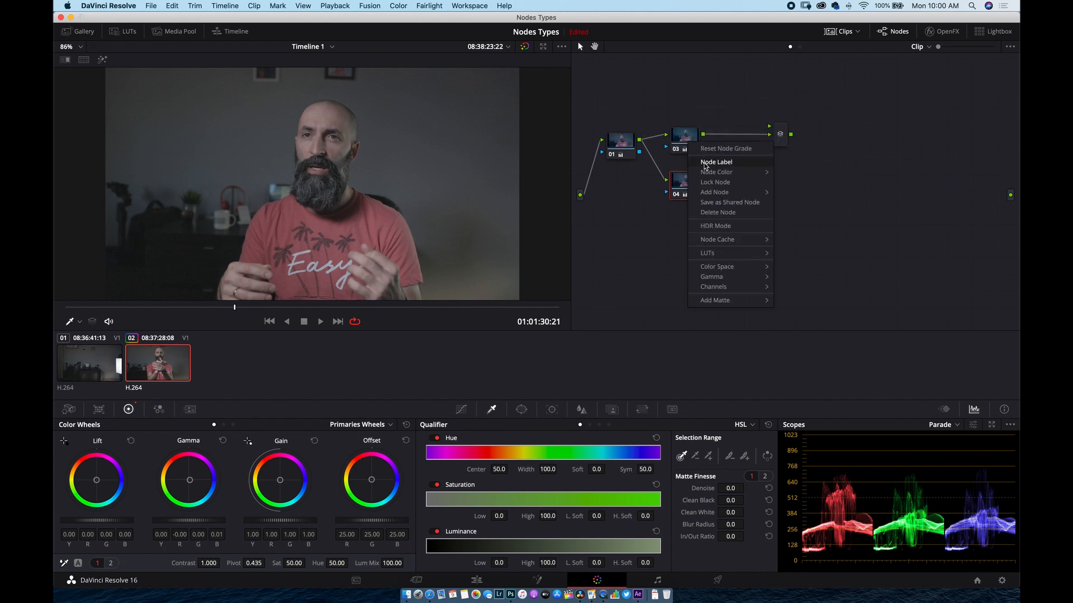
left_click(719, 213)
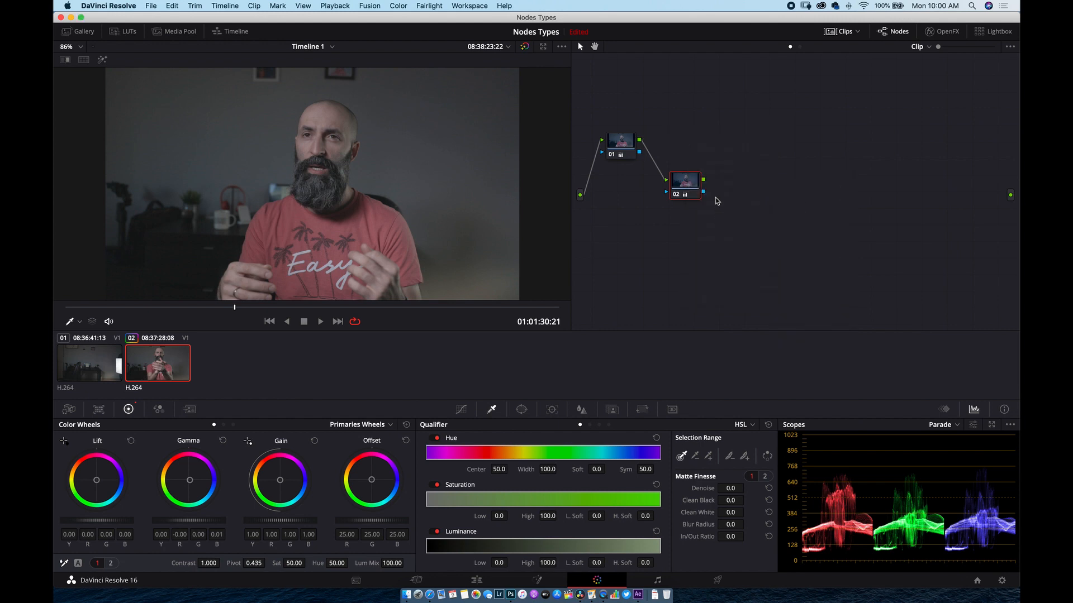
right_click(686, 185)
left_click(716, 255)
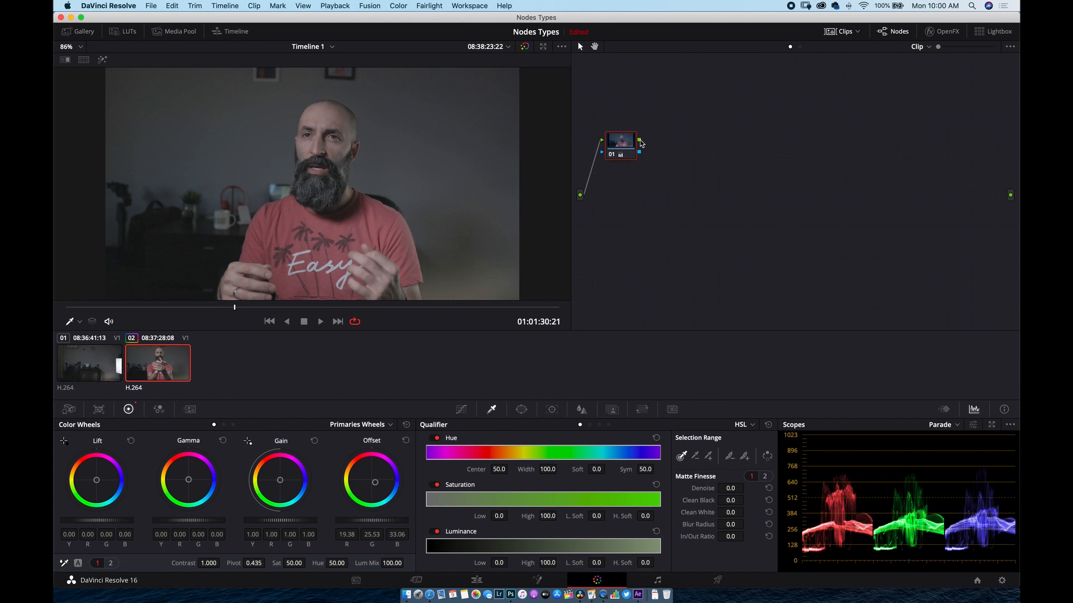
Step: Connect node 01 to the output and add two serial nodes after it, spacing node 01 away from node 02
left_click_drag(640, 142, 1010, 196)
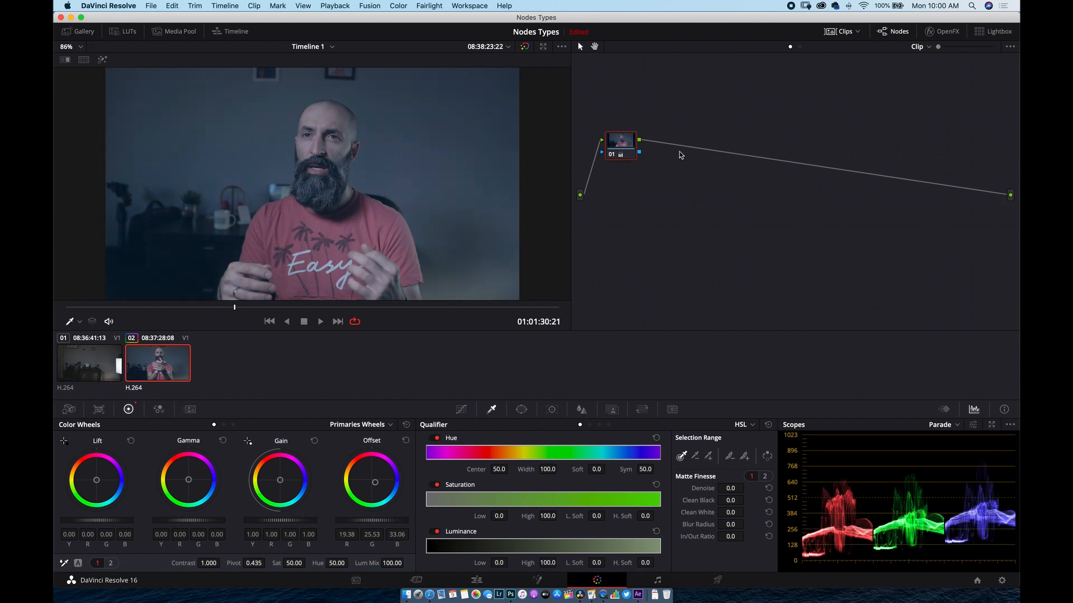
left_click_drag(619, 148, 670, 151)
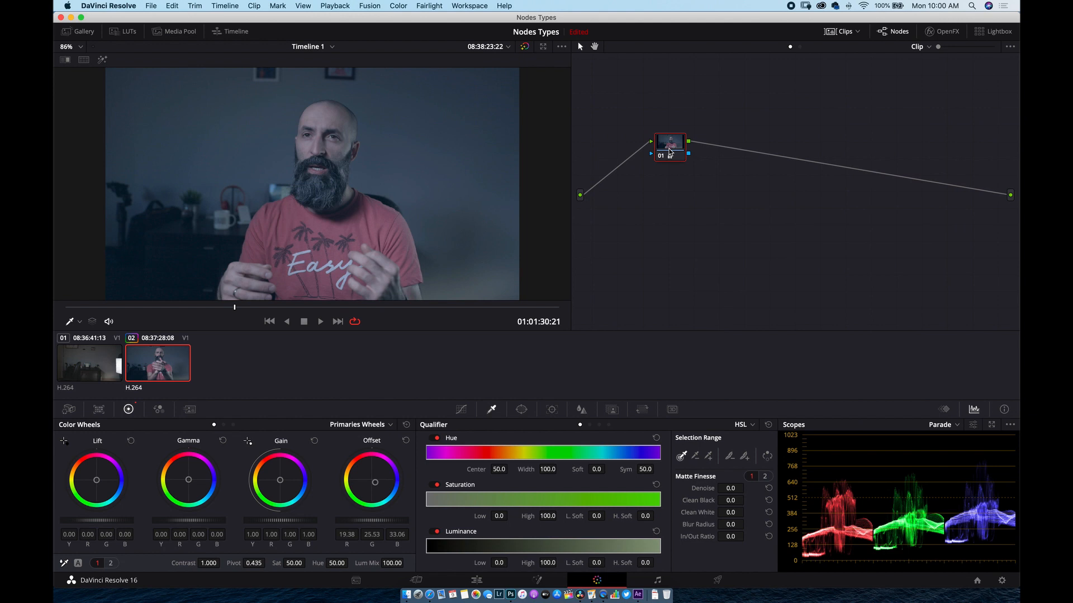
key("alt+s")
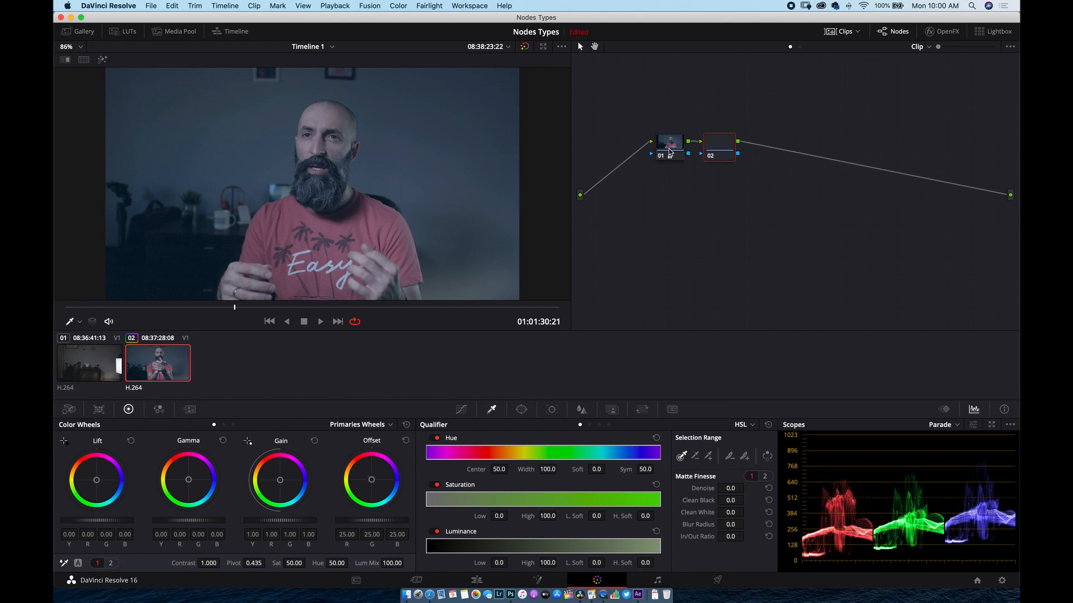
key("alt+s")
left_click_drag(666, 149, 643, 148)
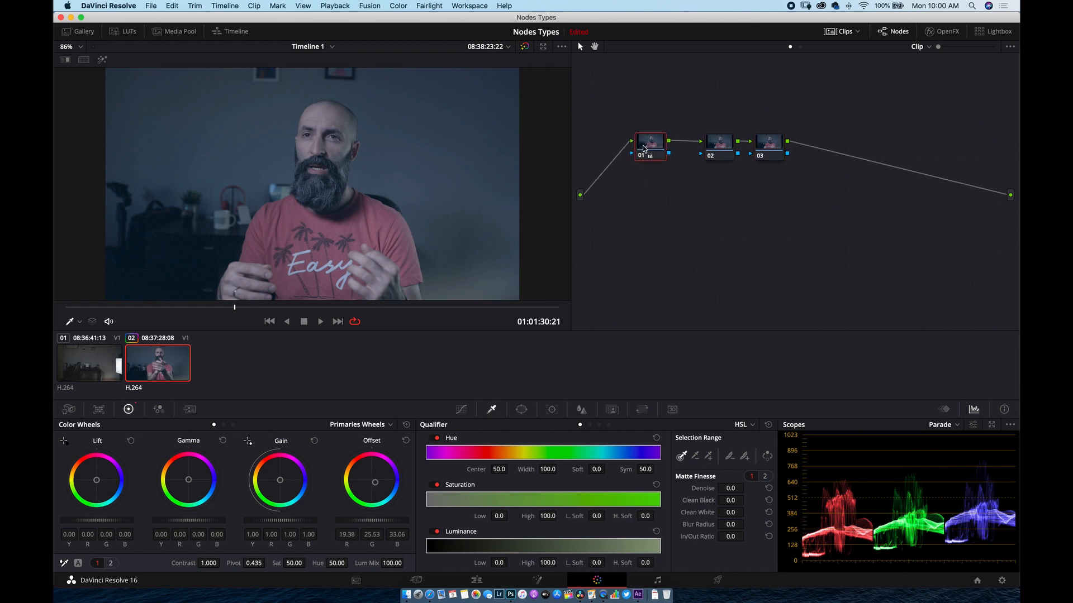
Step: Add a serial node before node 01 at the start of the chain
right_click(644, 149)
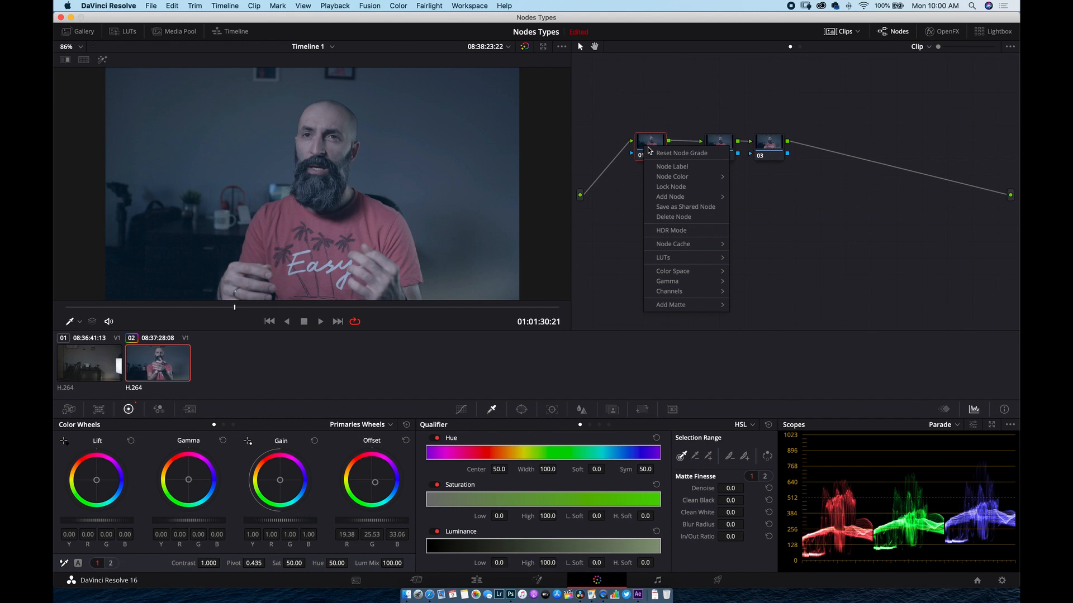
left_click(643, 147)
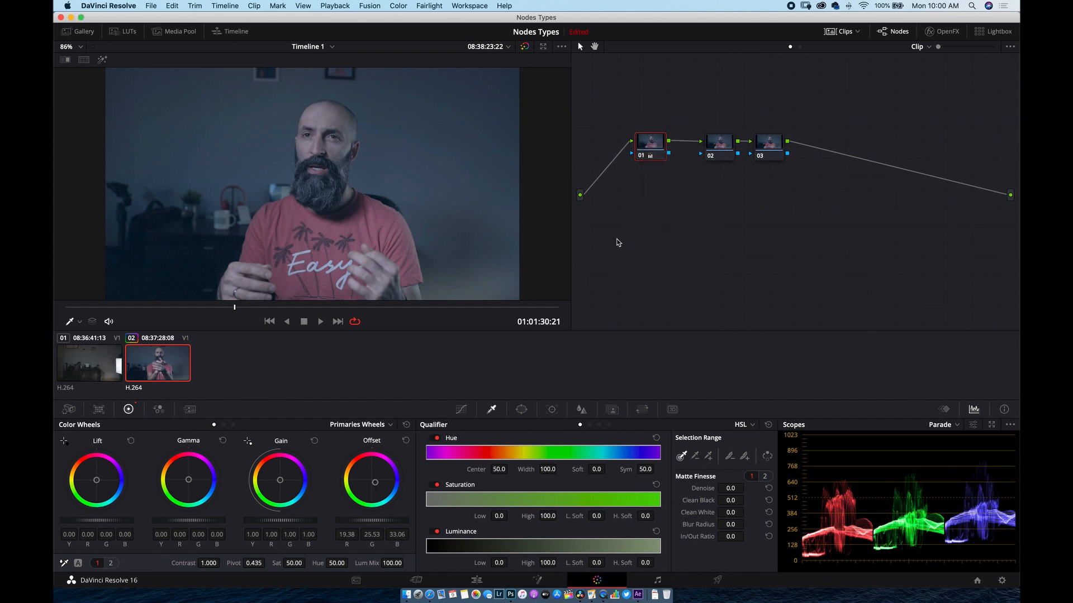
left_click(729, 145)
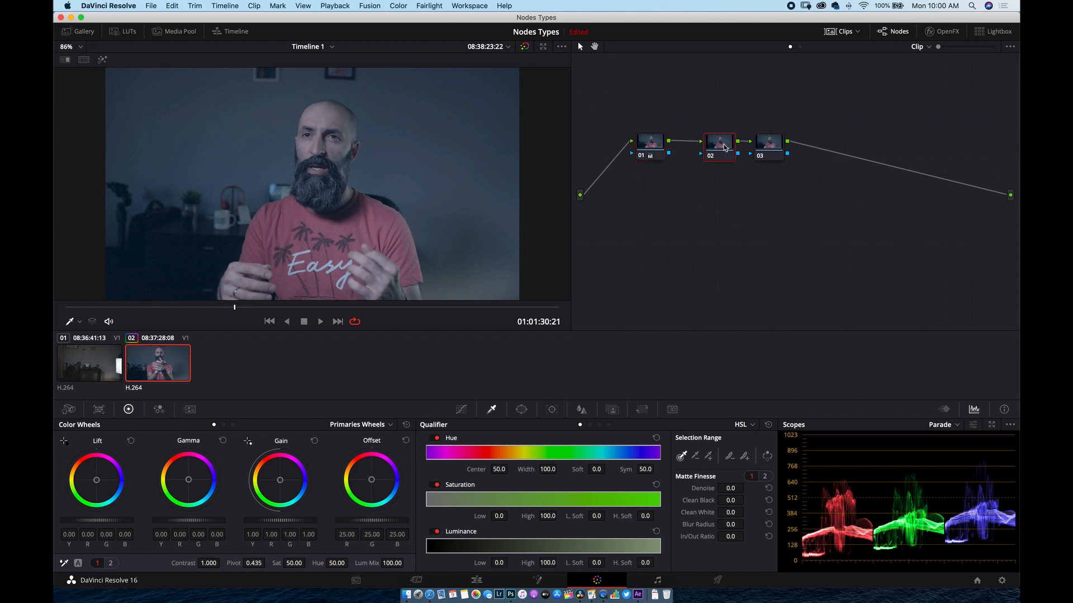
left_click(656, 150)
right_click(656, 149)
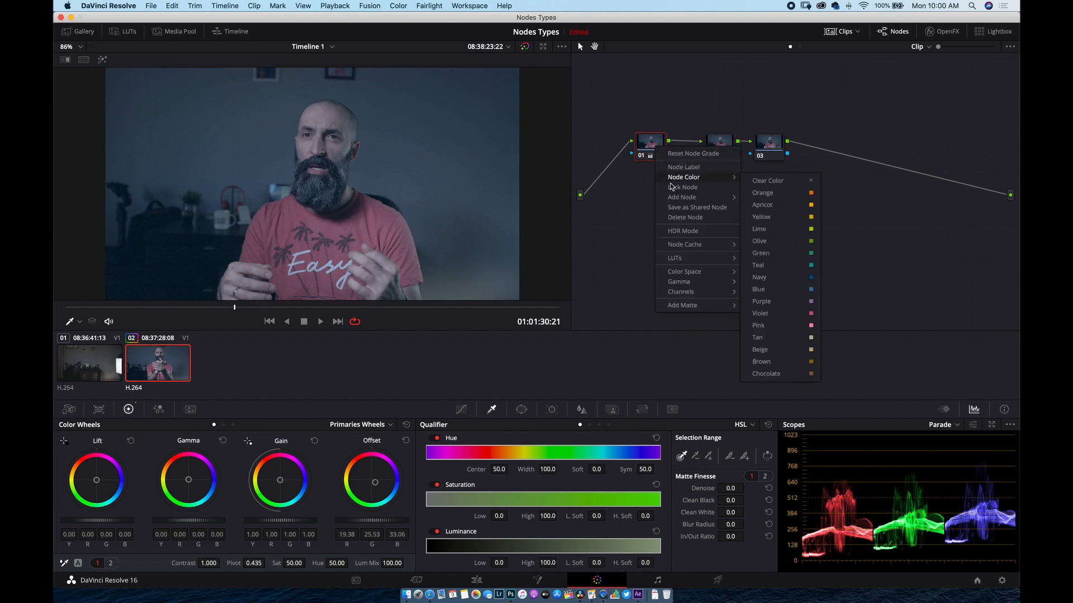
mouse_move(731, 201)
left_click(774, 210)
Step: Move the four serial nodes up into an evenly spaced horizontal row
left_click_drag(652, 175, 609, 116)
left_click_drag(646, 146, 660, 115)
left_click_drag(721, 145, 728, 114)
left_click_drag(764, 144, 802, 113)
Step: Add an outside node after node 02 and line up nodes 02, 03 and the new node in a lower row
right_click(722, 115)
mouse_move(751, 163)
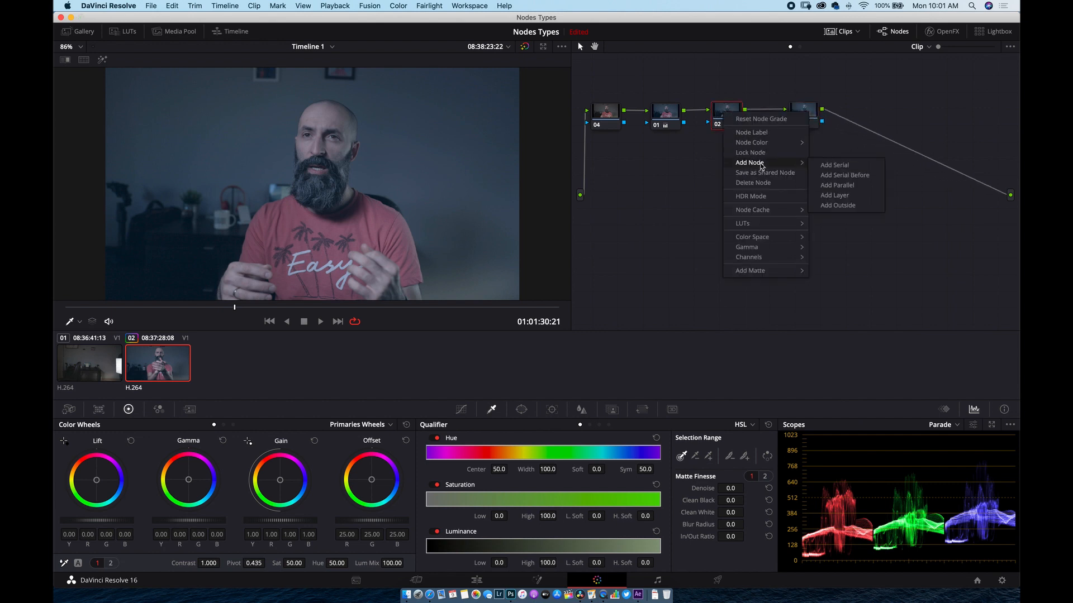
left_click(838, 206)
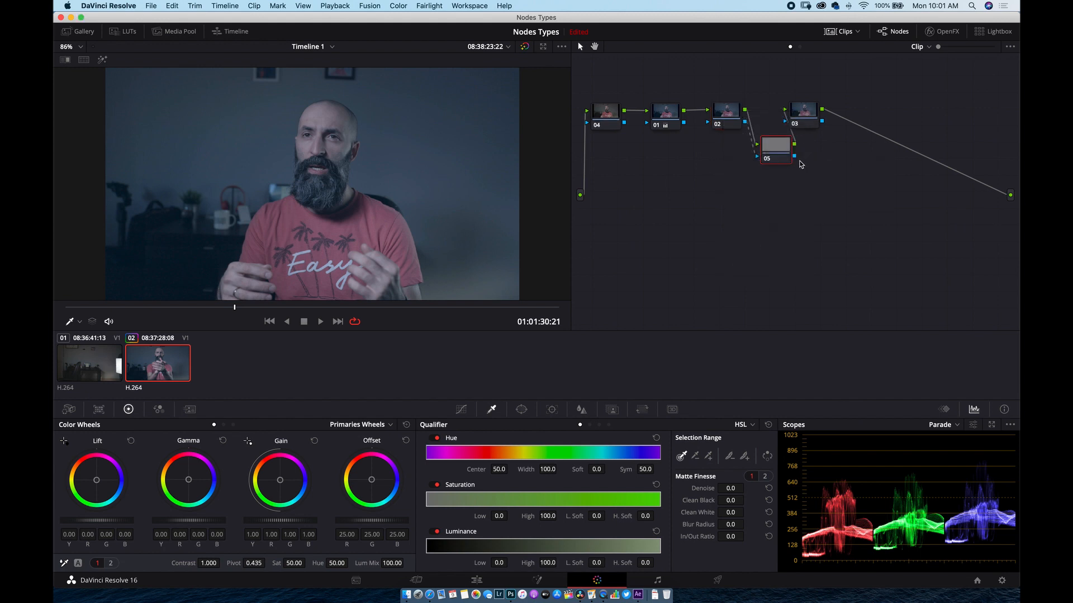
left_click_drag(733, 120, 769, 146)
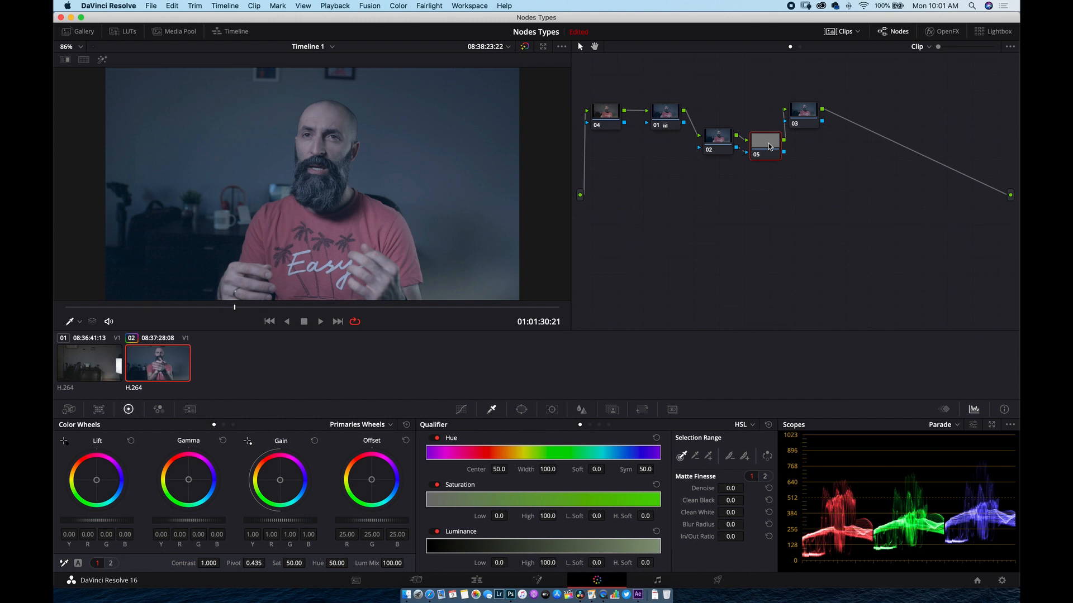
left_click_drag(805, 119, 844, 139)
left_click_drag(762, 145, 782, 139)
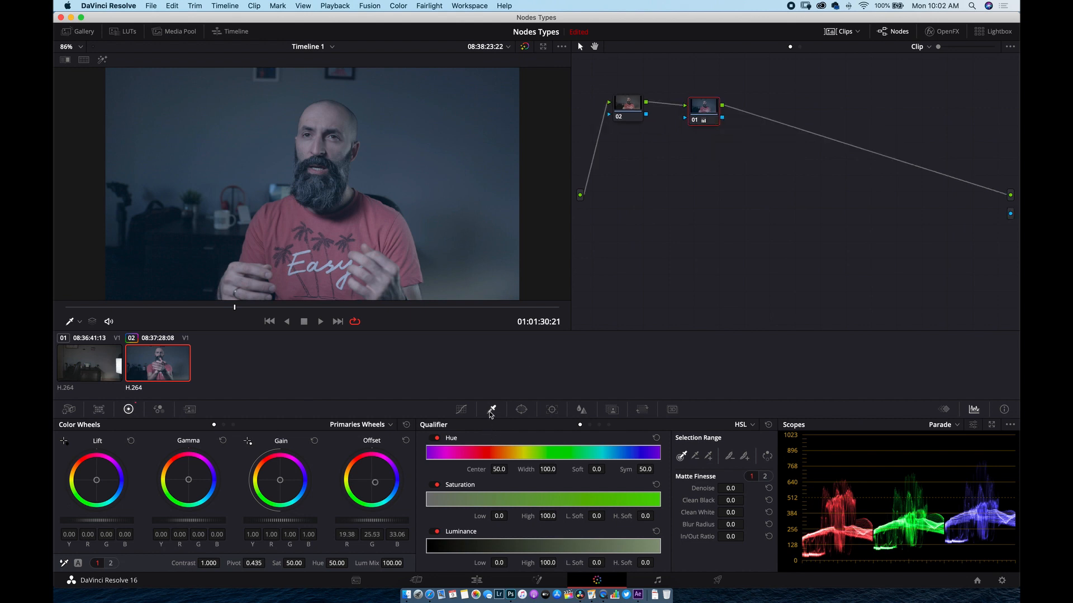
Step: Sample the background wall with the qualifier on node 01 and add an outside node after it
left_click(481, 111)
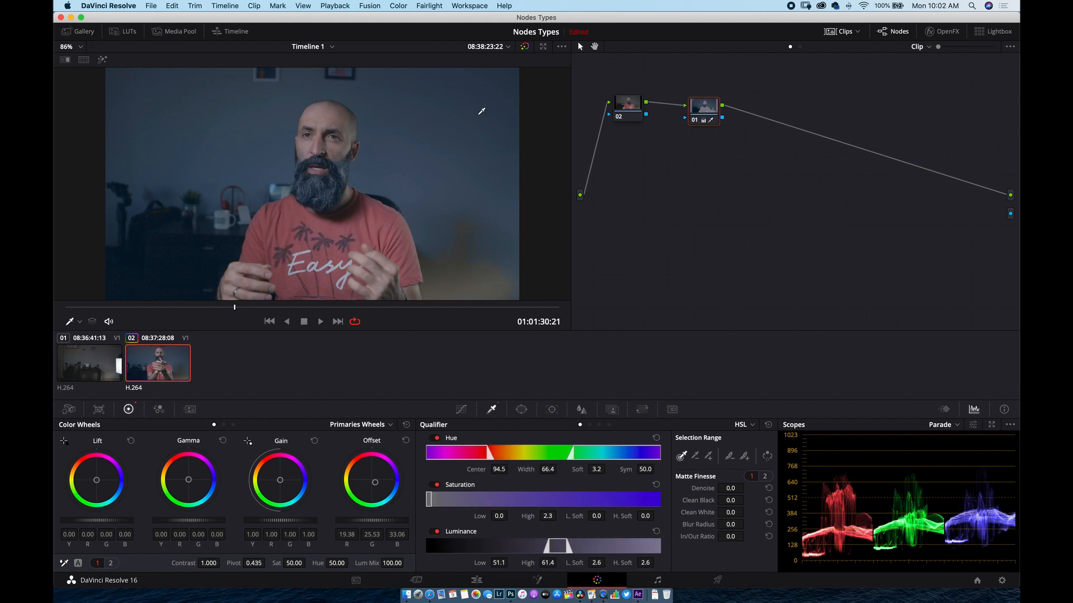
right_click(710, 111)
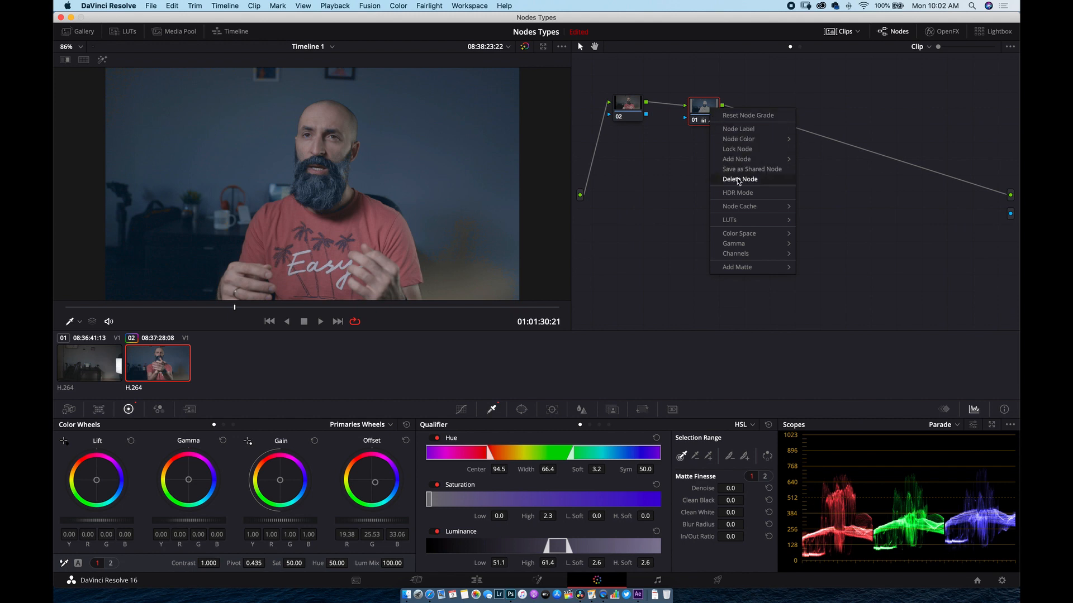
mouse_move(737, 159)
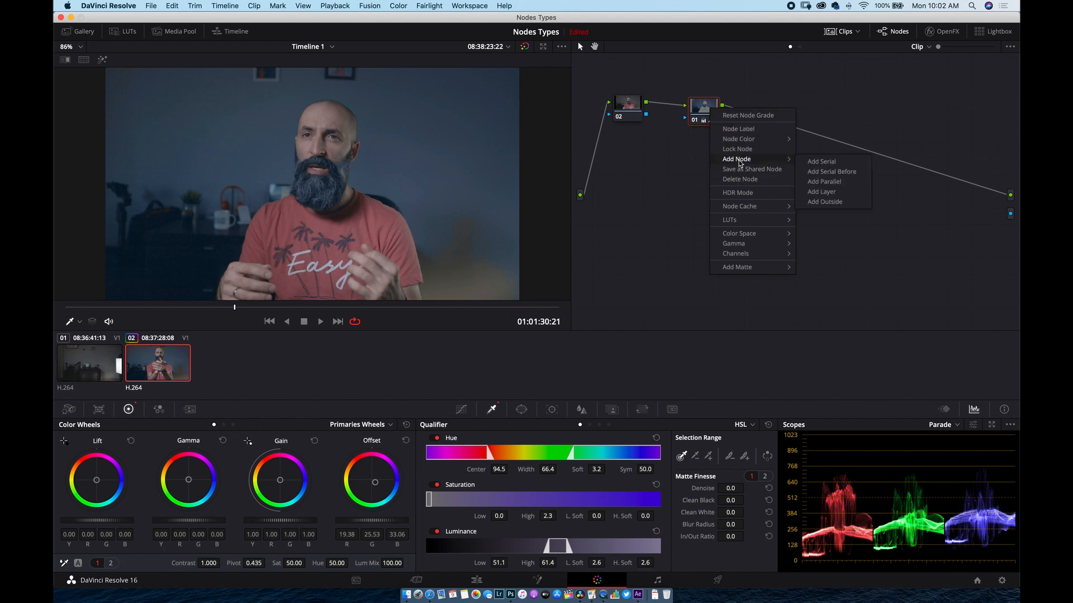
left_click(819, 202)
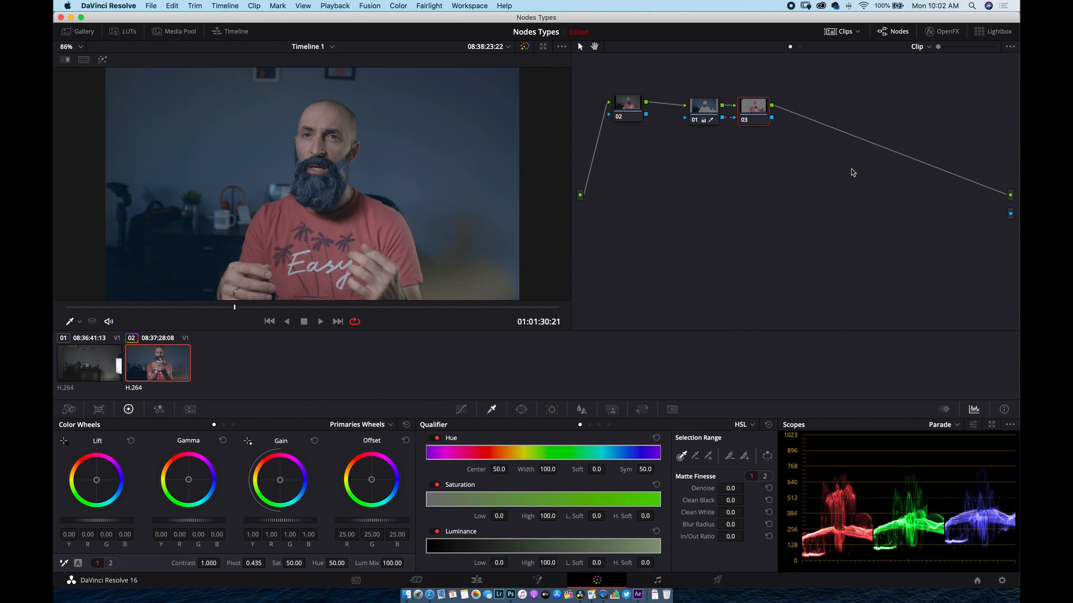
Step: Connect node 03's key output to the tree's alpha output and move the playhead back to 01:01:27:15
left_click_drag(773, 119, 1010, 213)
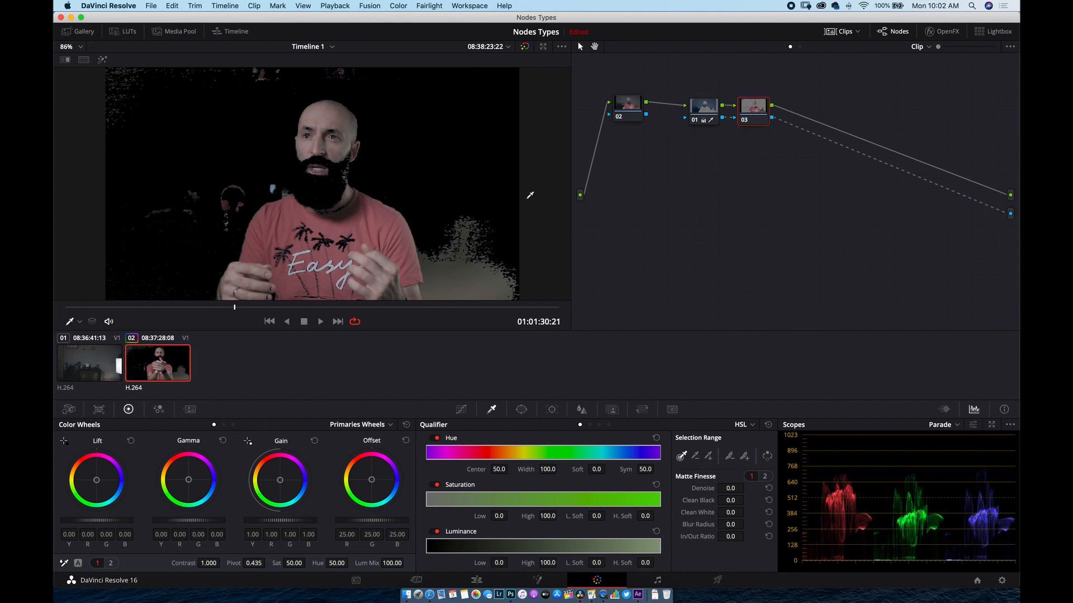
mouse_move(235, 308)
left_mouse_down()
mouse_move(302, 309)
mouse_move(214, 311)
mouse_move(225, 307)
left_mouse_up()
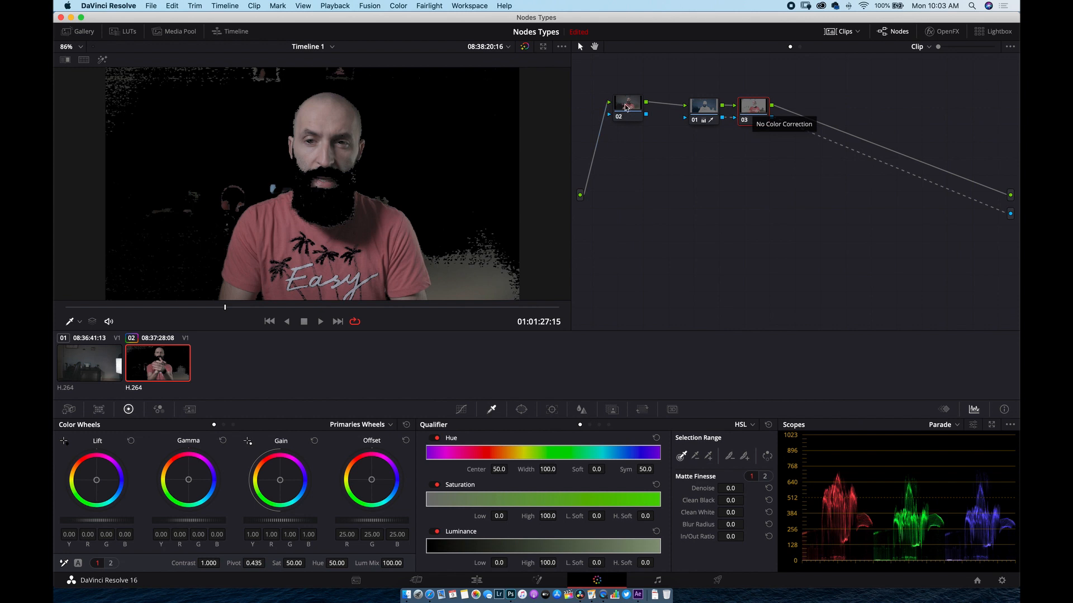
Step: Add a serial node after node 02
right_click(626, 107)
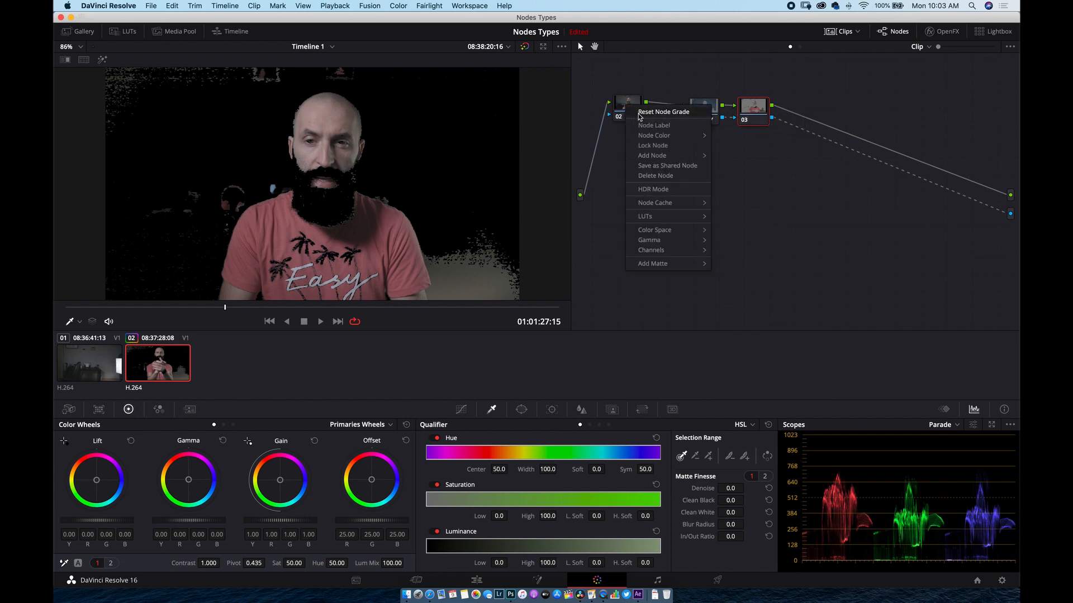
mouse_move(652, 155)
left_click(754, 166)
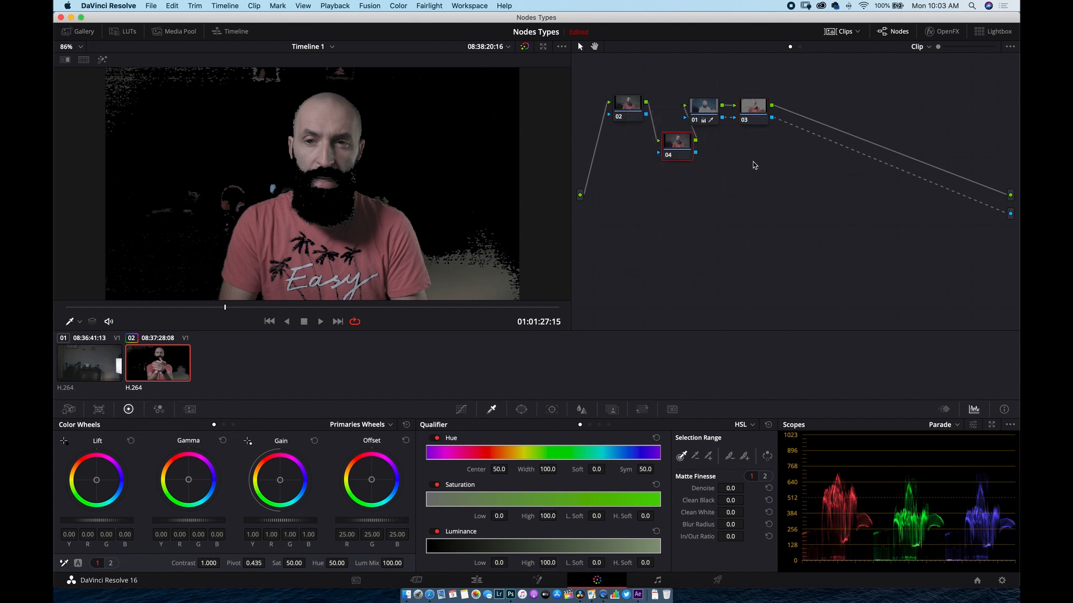
Step: Pull node 04 out of the chain and wire it between node 03 and the output, feeding it node 03's key
left_click_drag(682, 150, 685, 108)
left_click_drag(681, 225, 817, 178)
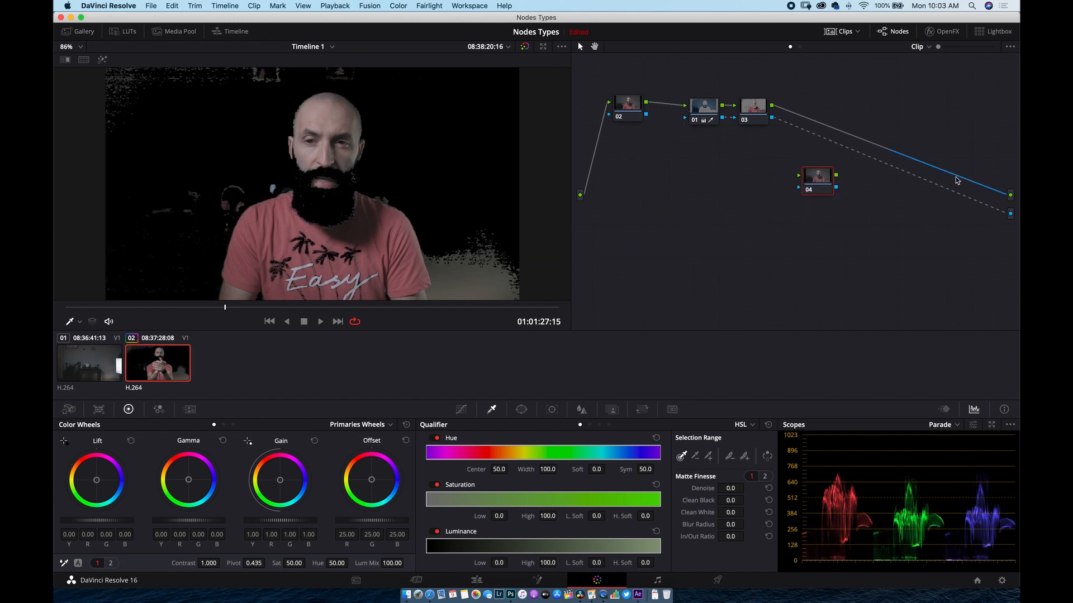
left_click_drag(946, 171, 859, 110)
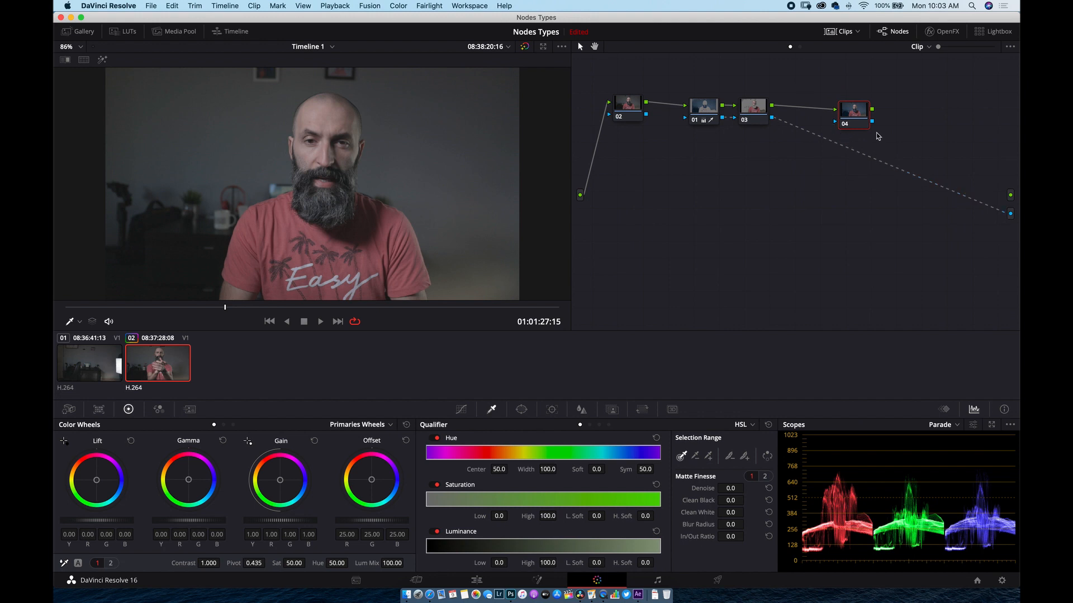
left_click_drag(984, 208, 1010, 195)
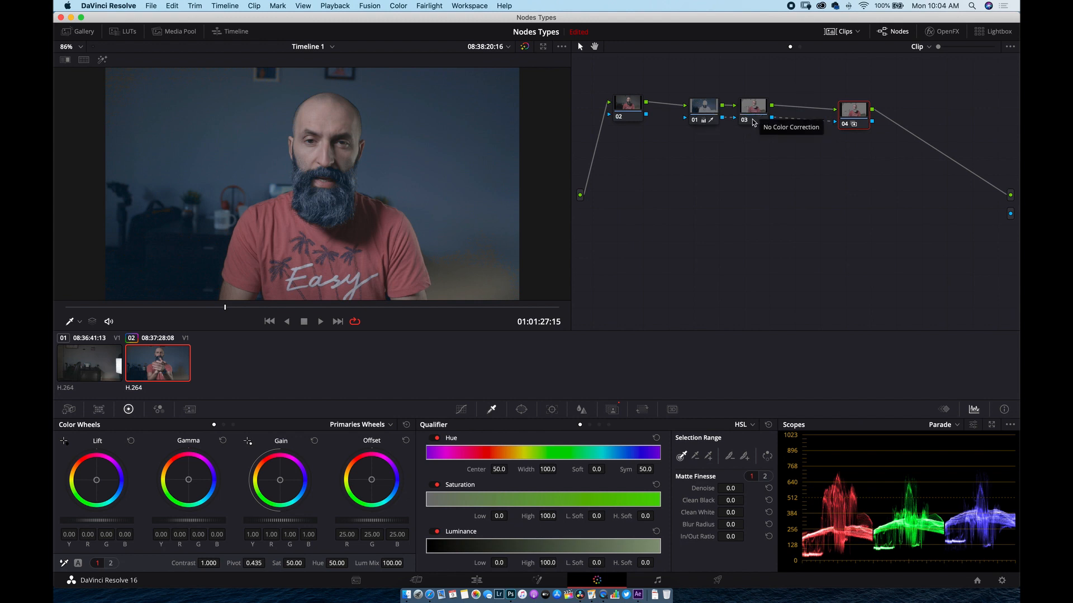
Step: Add a serial node after node 04 and shift its Offset wheel towards red, to about 32.06, 22.85 and 19.97
right_click(857, 110)
mouse_move(881, 159)
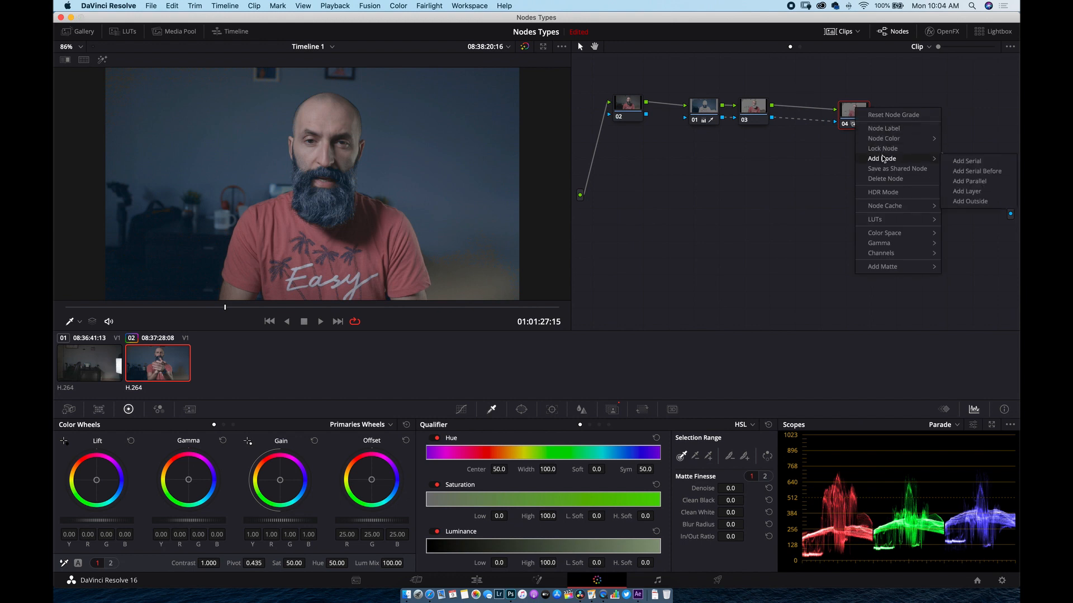
left_click(957, 162)
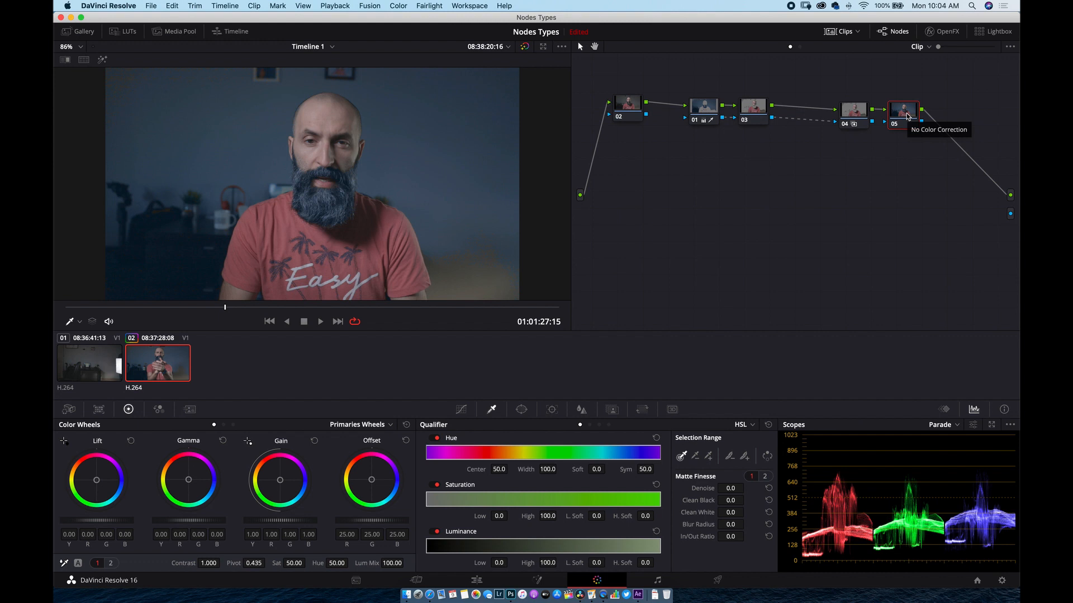
left_click_drag(373, 489, 370, 476)
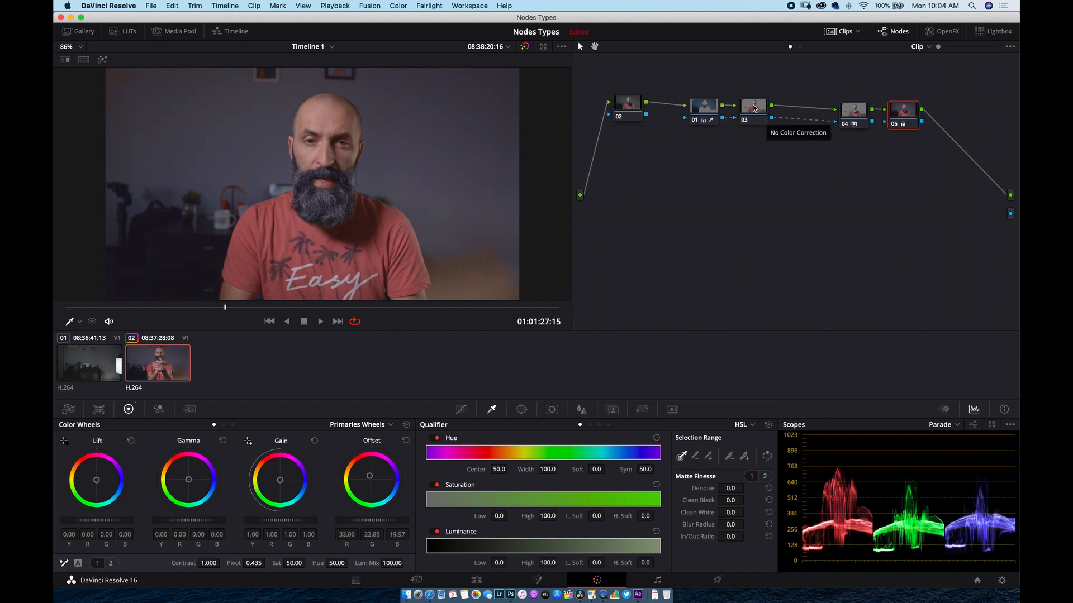
Step: Try feeding node 04's key output into node 05's key input, and remove that connection again
mouse_move(705, 107)
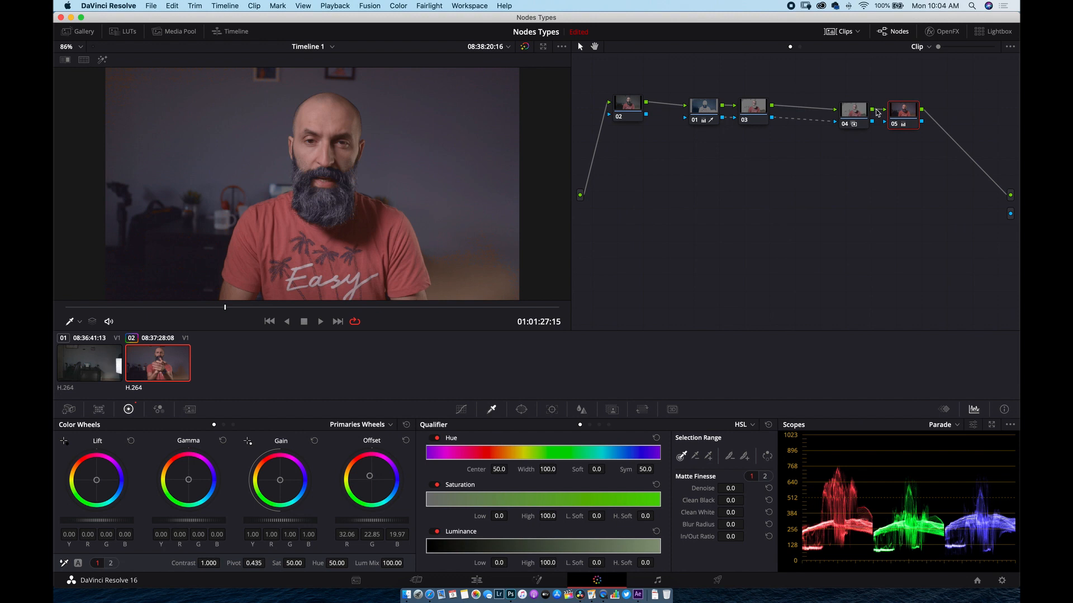
left_click_drag(873, 122, 885, 121)
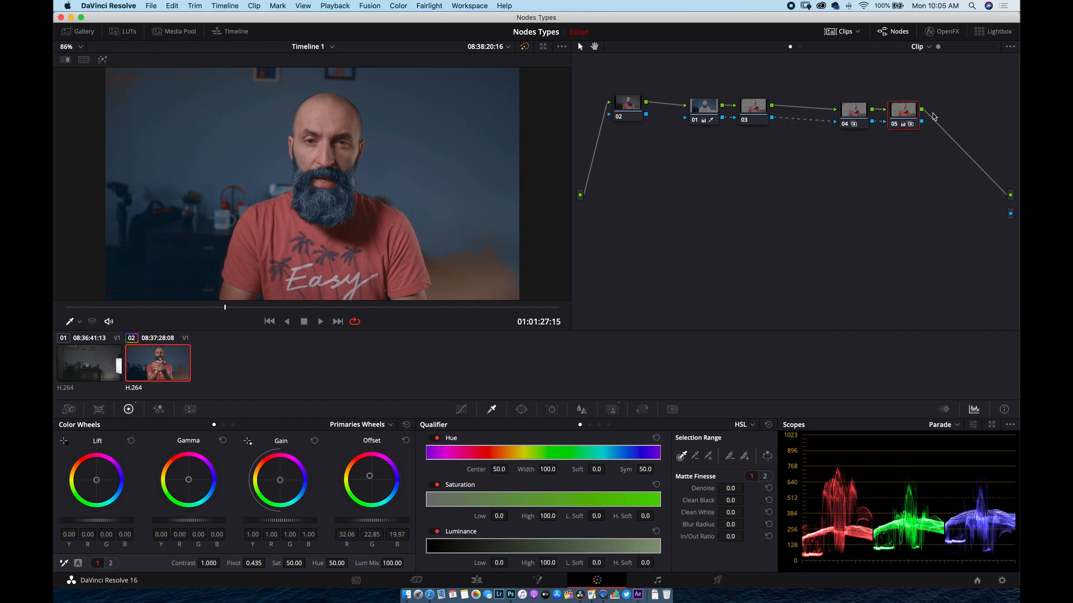
left_click(883, 122)
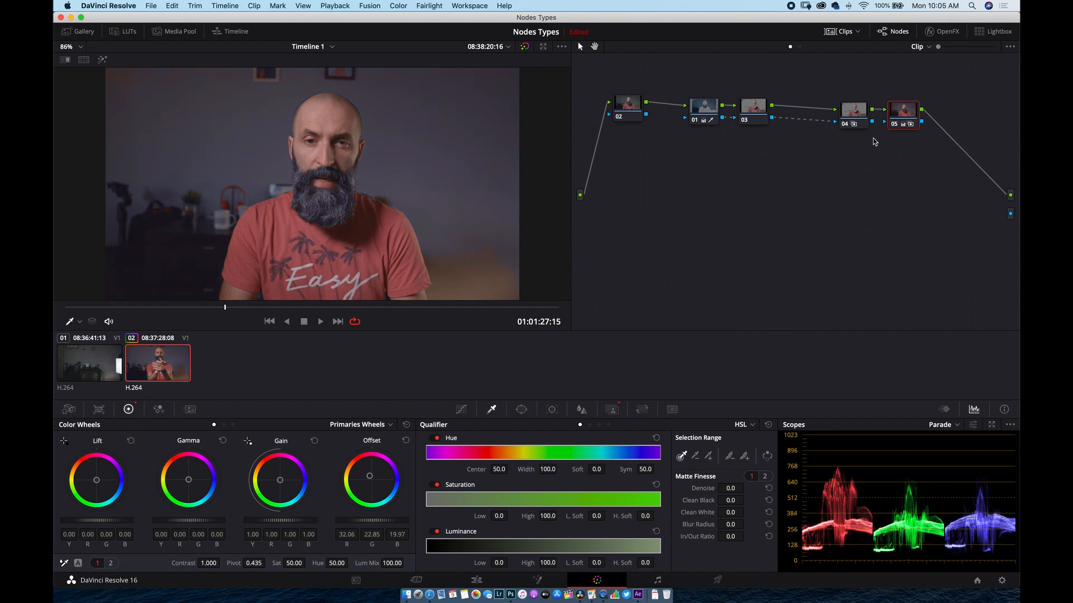